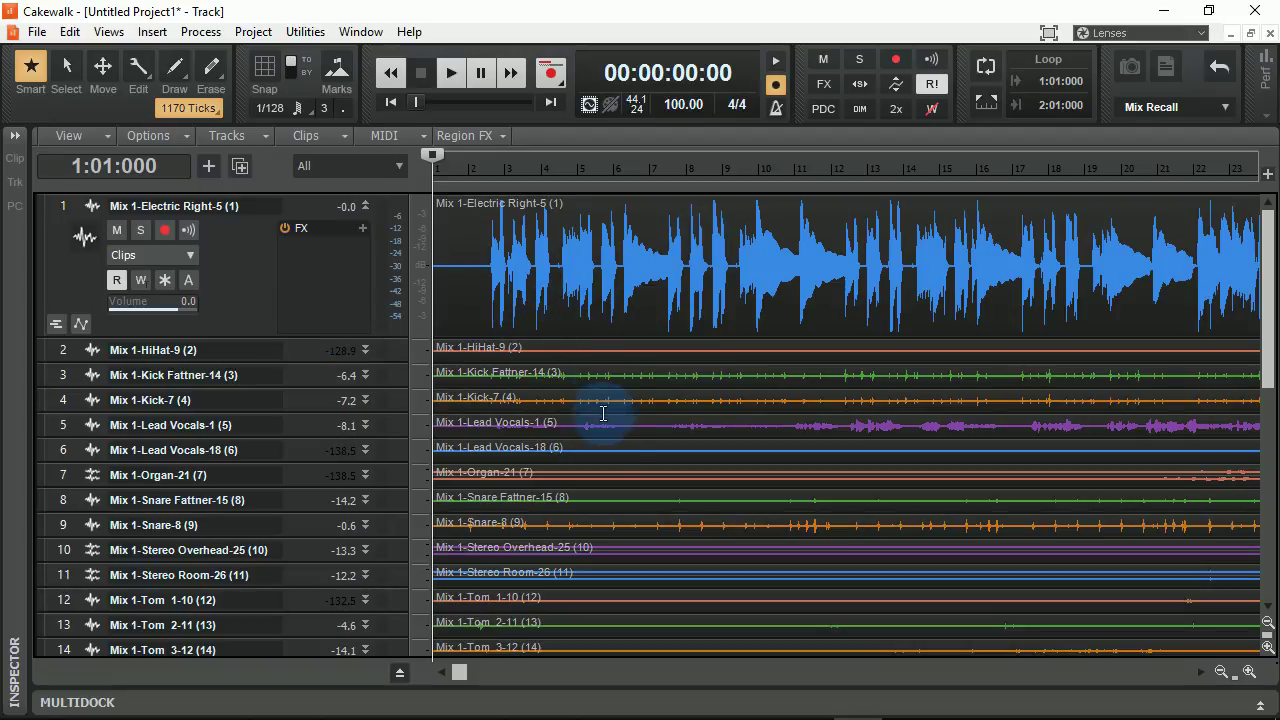
- Enlarge the Organ track to show both stereo channels, then check its clip's Convert to Mono option
left_click_drag(345, 489, 346, 617)
left_click(1087, 487)
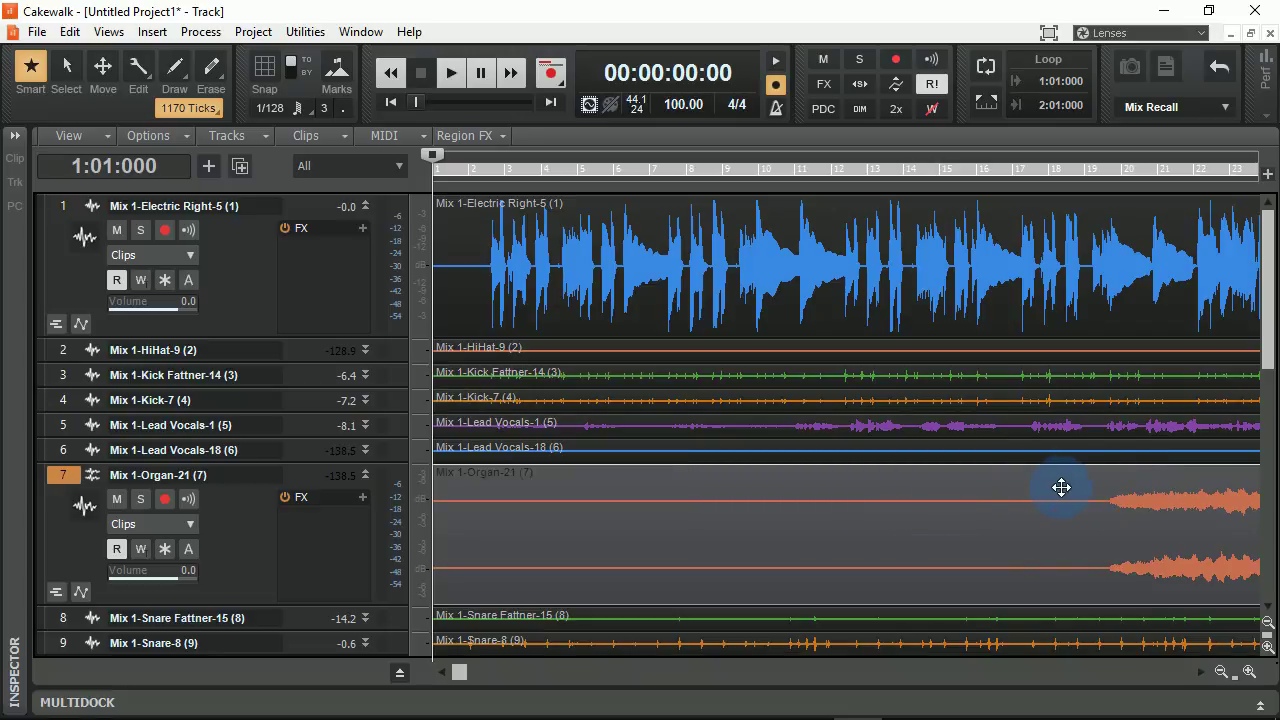
right_click(1061, 487)
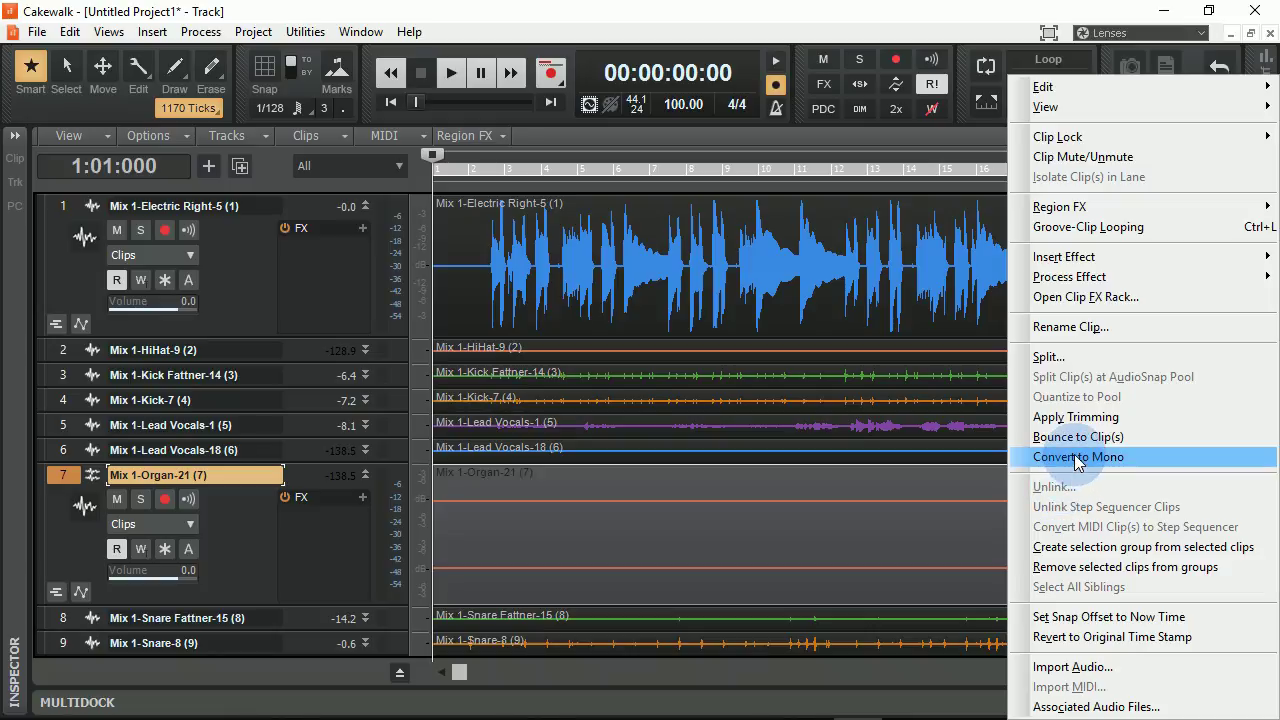
left_click(808, 218)
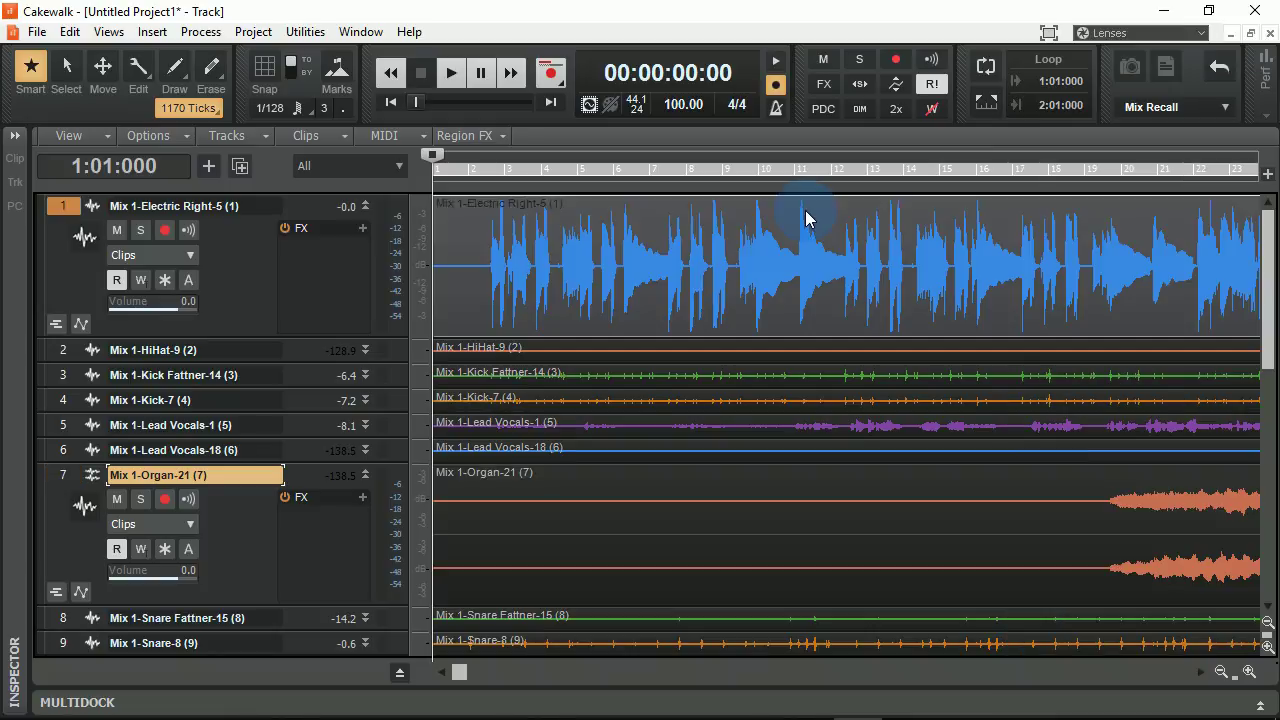
- Split the 5ths up Left and Right clips around a short range near the song start
right_click(805, 210)
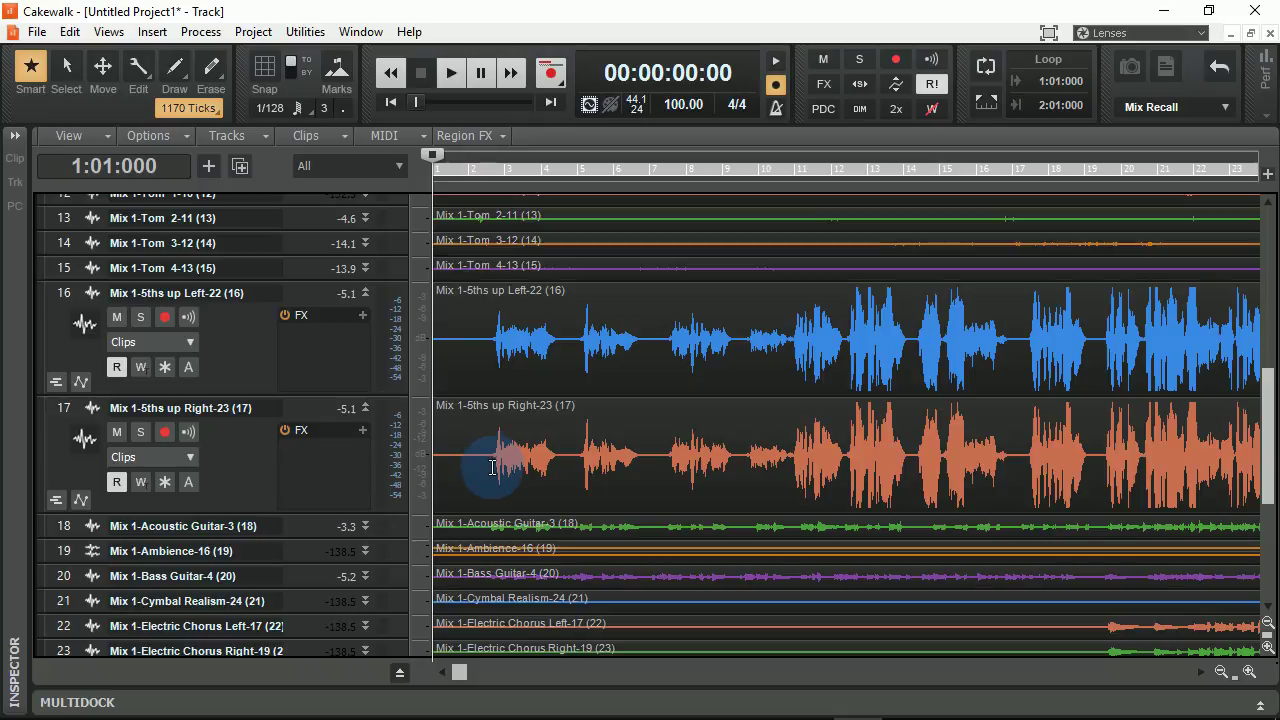
mouse_move(492, 461)
left_mouse_down()
mouse_move(486, 357)
mouse_move(397, 374)
mouse_move(454, 383)
mouse_move(466, 400)
left_mouse_up()
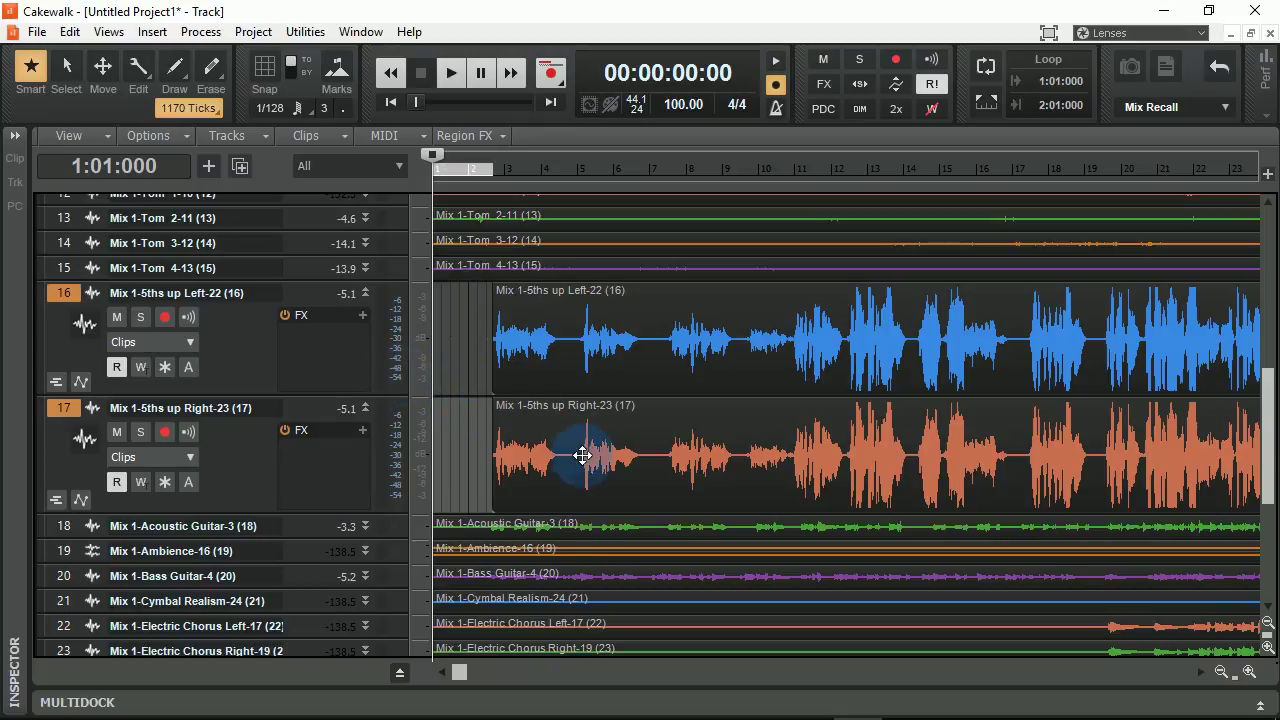
left_click_drag(560, 470, 570, 354)
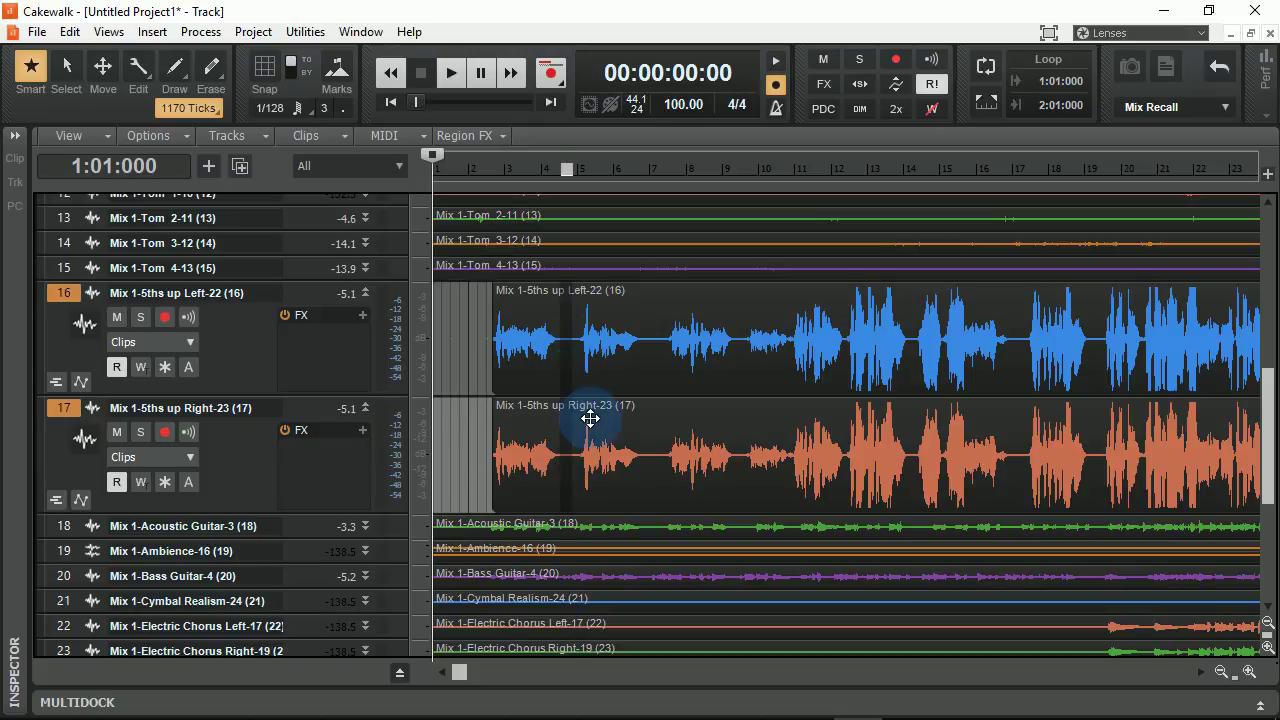
key("s")
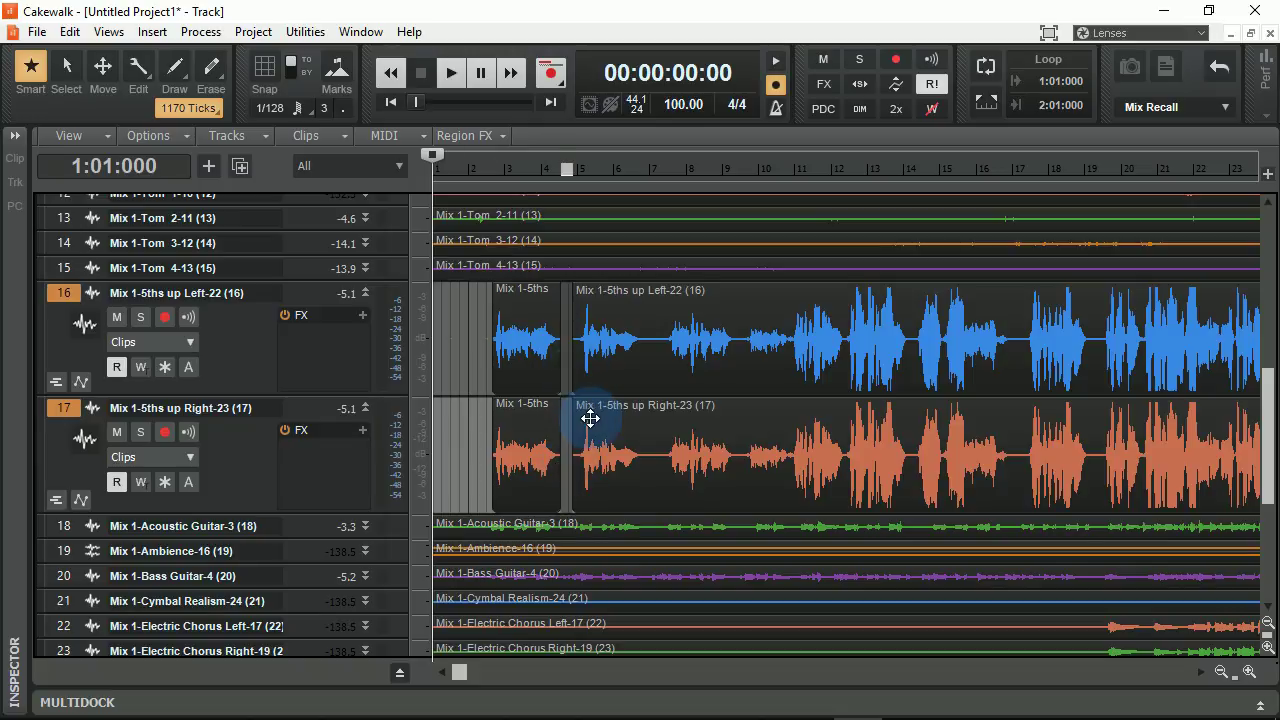
left_click_drag(521, 412, 450, 416)
- Delete the opening bar-1 pieces of both 5ths clips
left_click(523, 423)
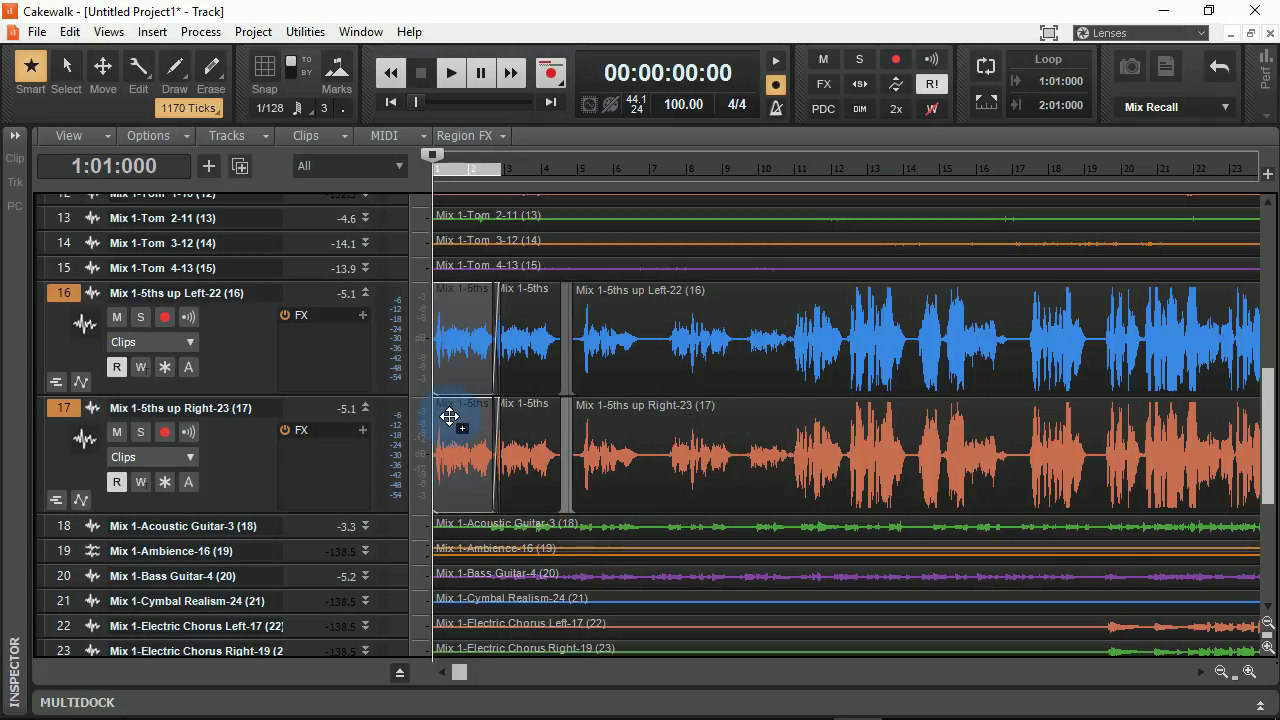
key("Delete")
left_click(467, 317)
- Delete the short split clip on track 16, 5ths up Left
left_click_drag(467, 317, 543, 423)
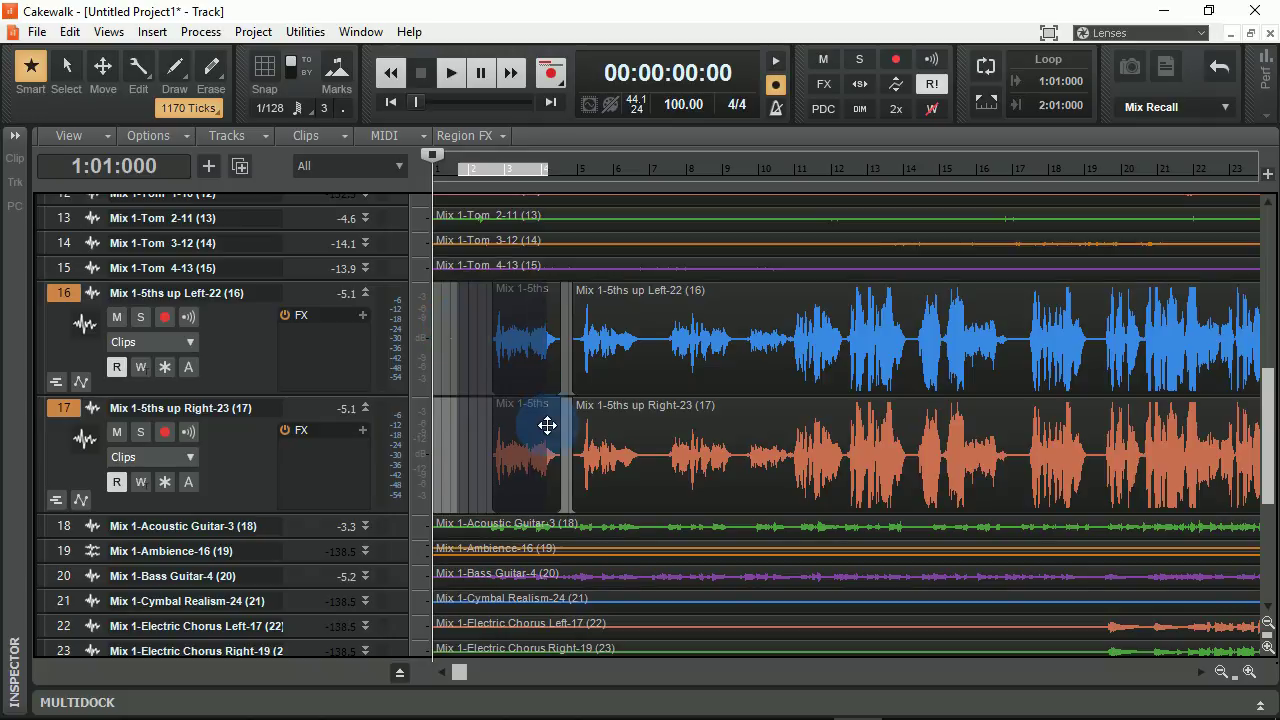
left_click(546, 323)
left_click(538, 410, "ctrl")
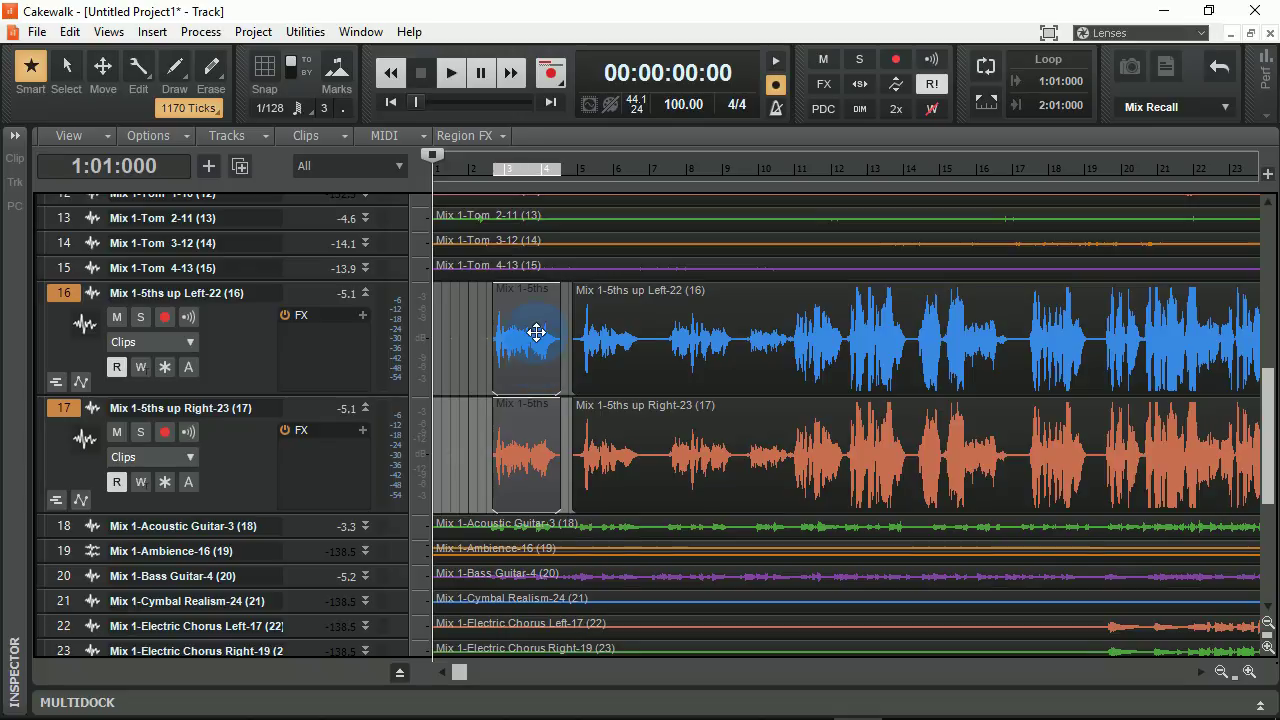
mouse_move(534, 334)
left_mouse_down()
mouse_move(463, 328)
mouse_move(551, 334)
mouse_move(517, 334)
mouse_move(530, 334)
left_mouse_up()
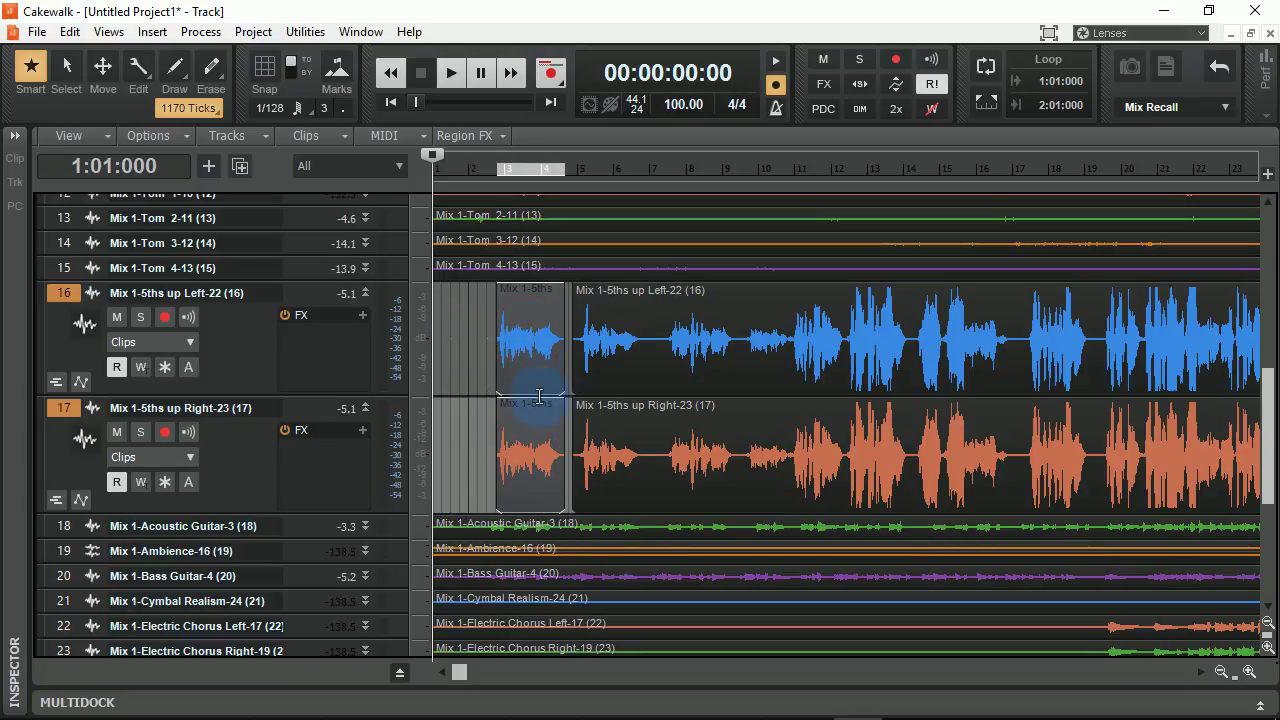
left_click(531, 318)
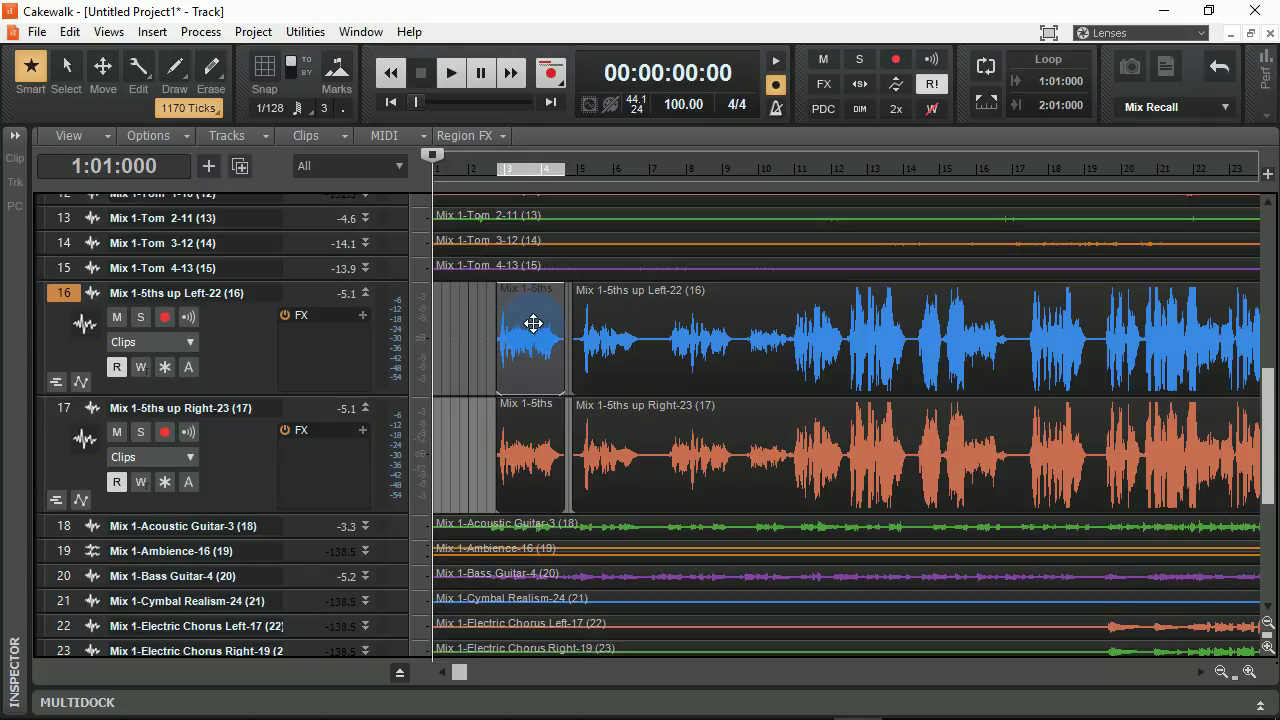
key("Delete")
- Extend track 17's short clip over the following clip to form a crossfade
left_click(525, 413)
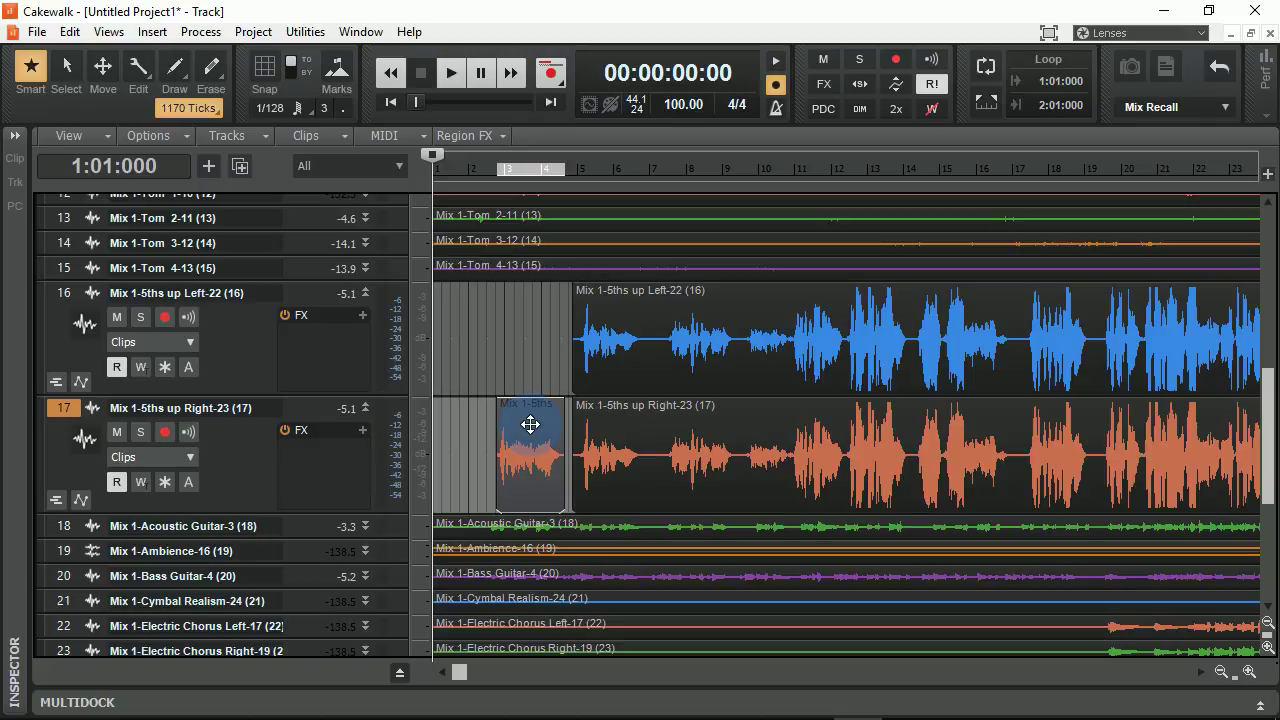
left_click_drag(530, 424, 550, 306)
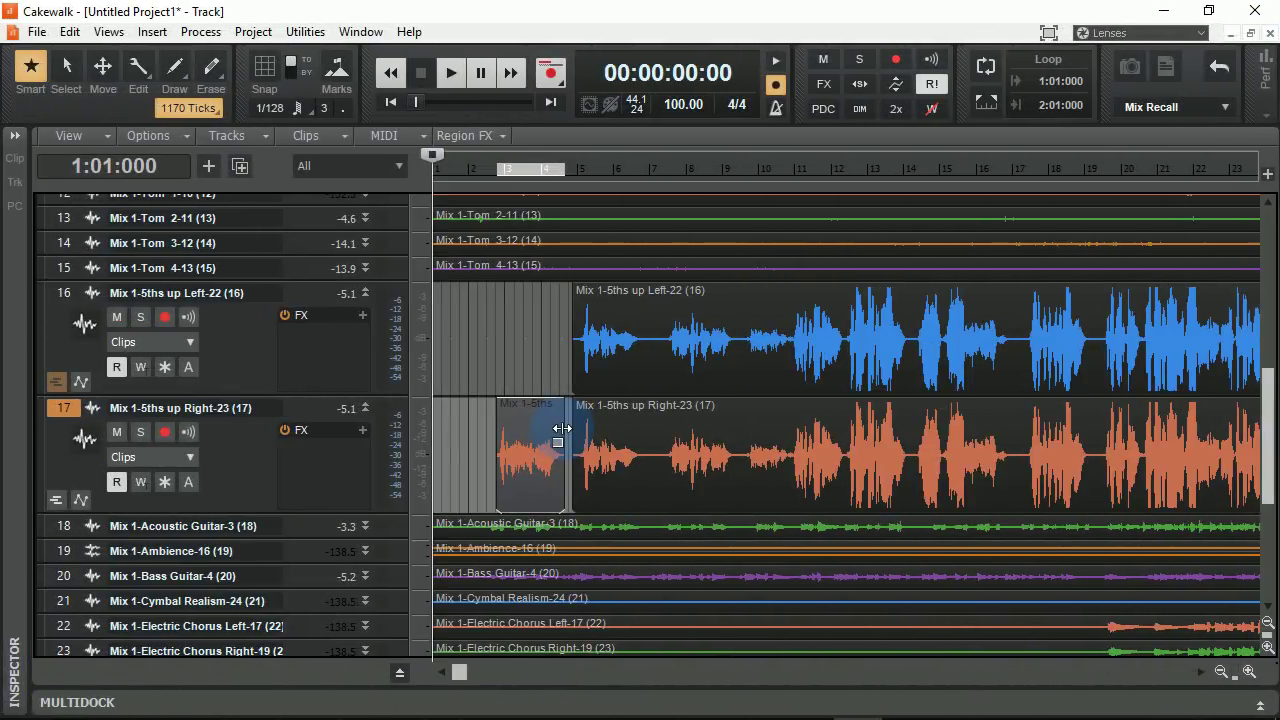
left_click_drag(562, 428, 600, 428)
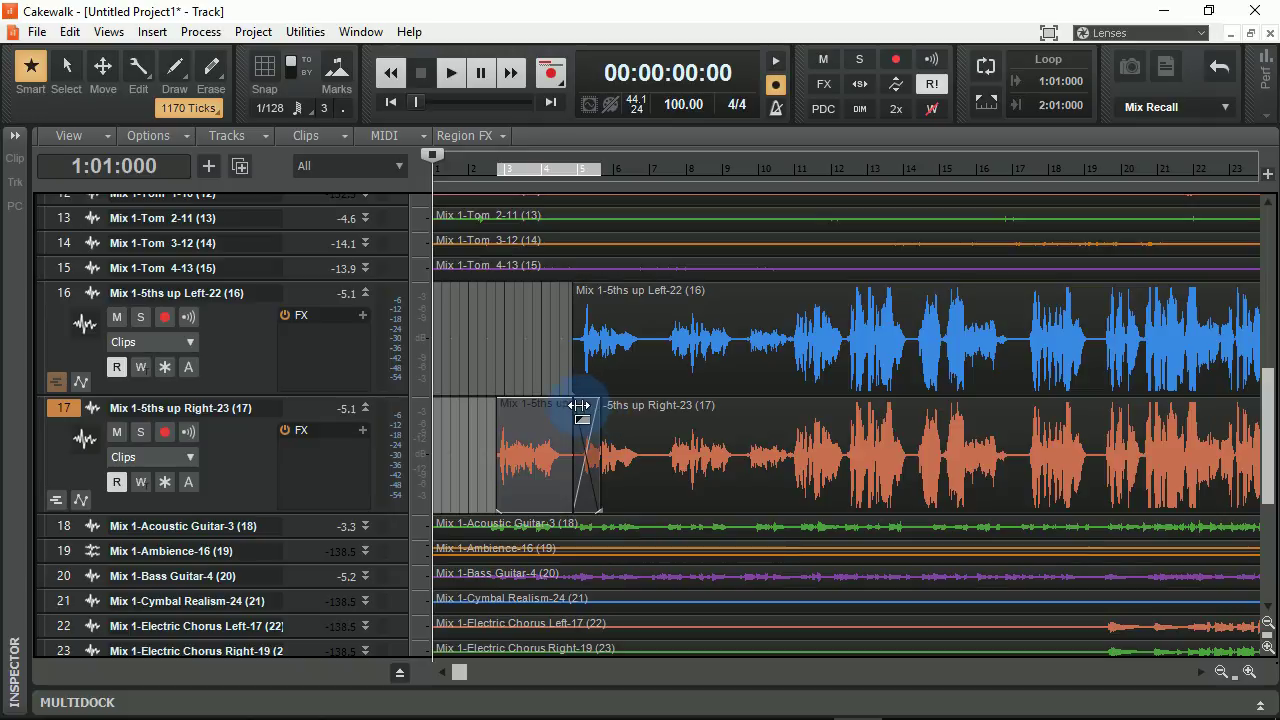
- Zoom in and set track 17's crossfade to Fast Curve
key("ctrl+Right")
key("ctrl+Right")
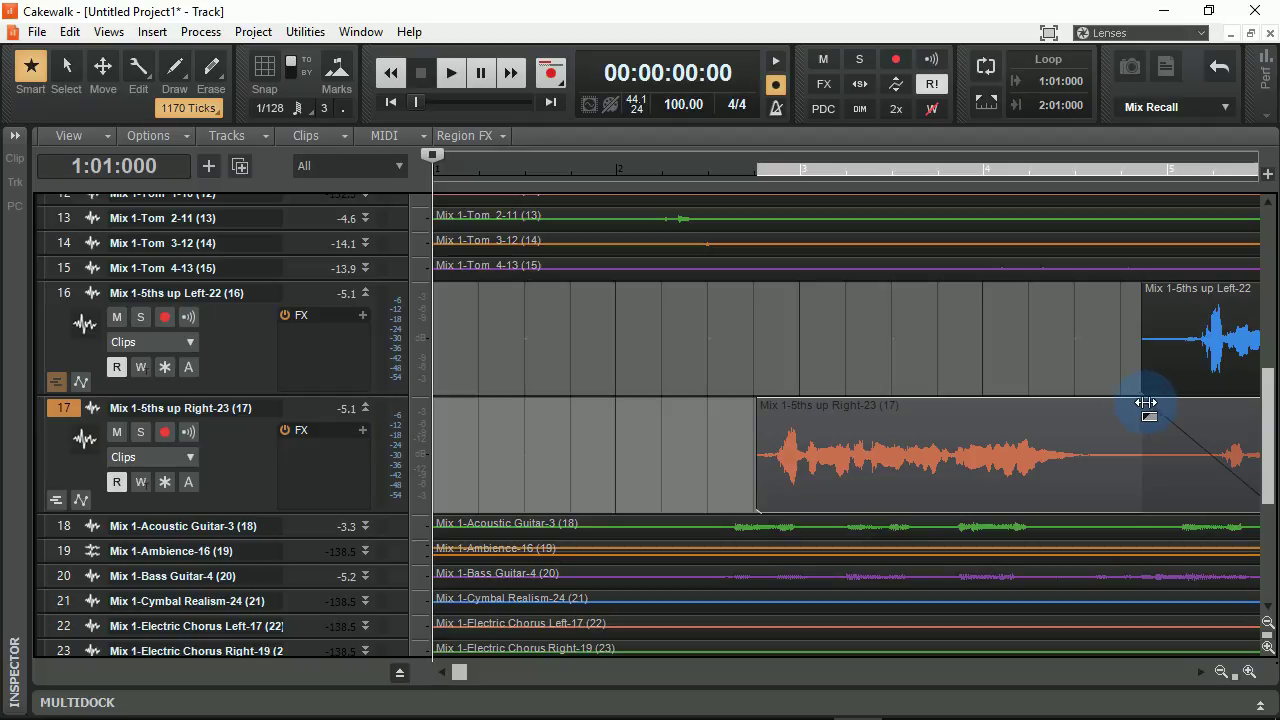
left_click(1140, 403)
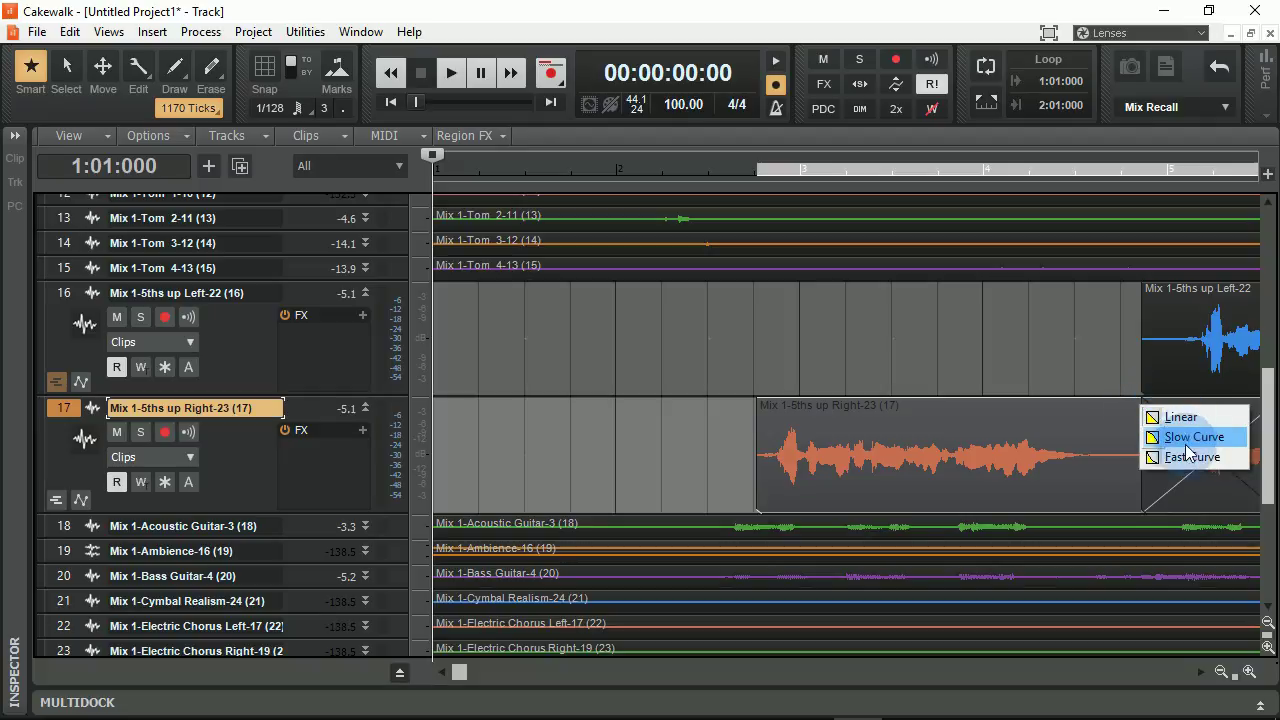
left_click(1187, 456)
left_click(1144, 534)
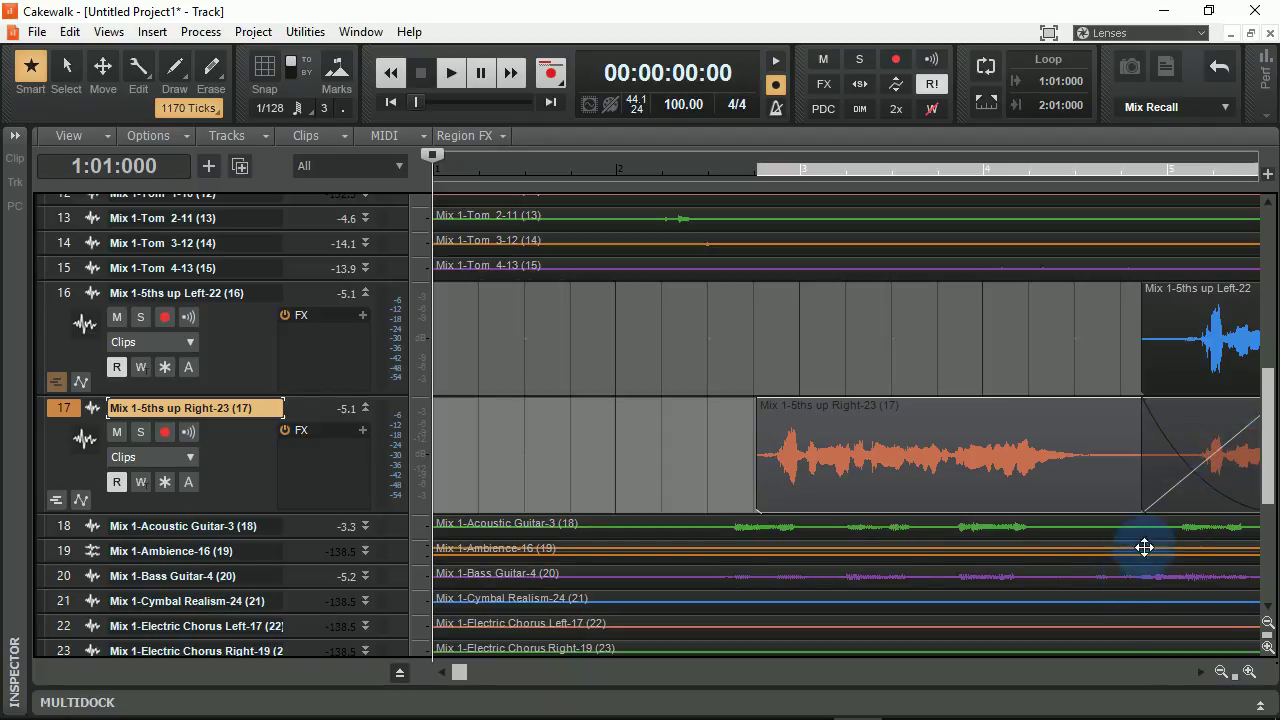
- Drag the crossfade's right edge left to shorten the overlap between the two clips
left_click(1202, 673)
left_click_drag(1202, 673, 1202, 673)
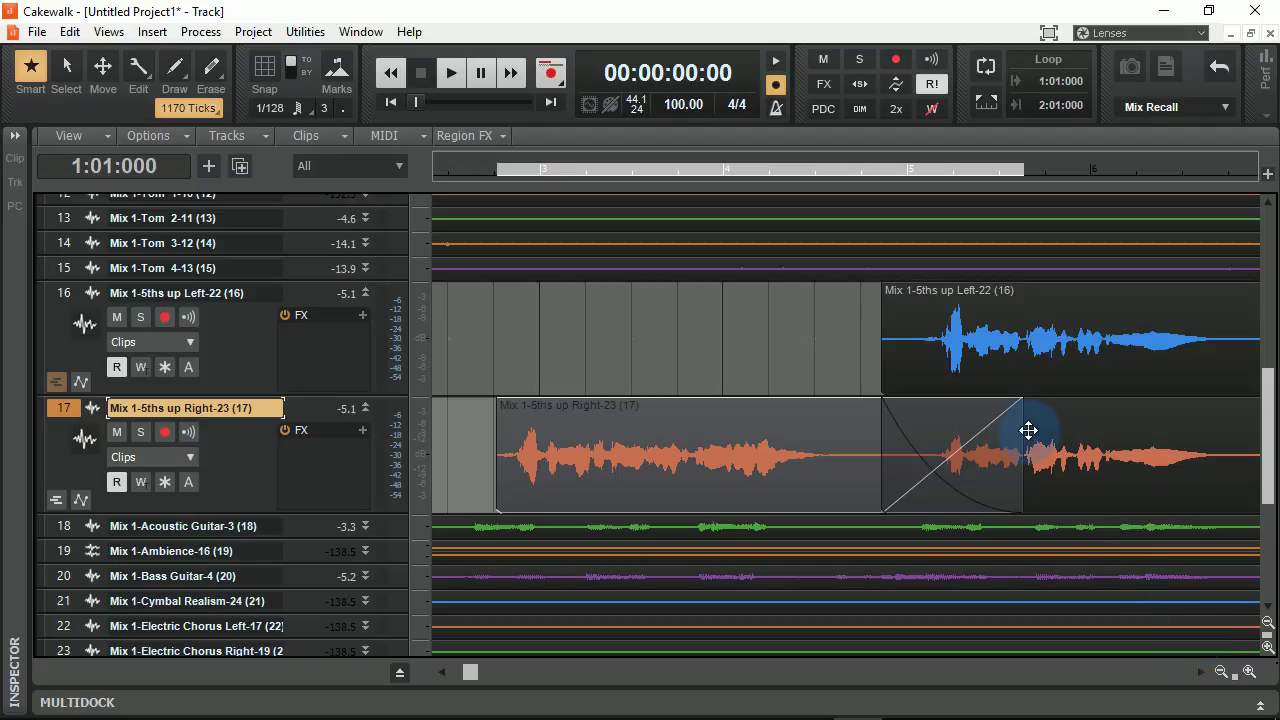
left_click_drag(1028, 430, 857, 441)
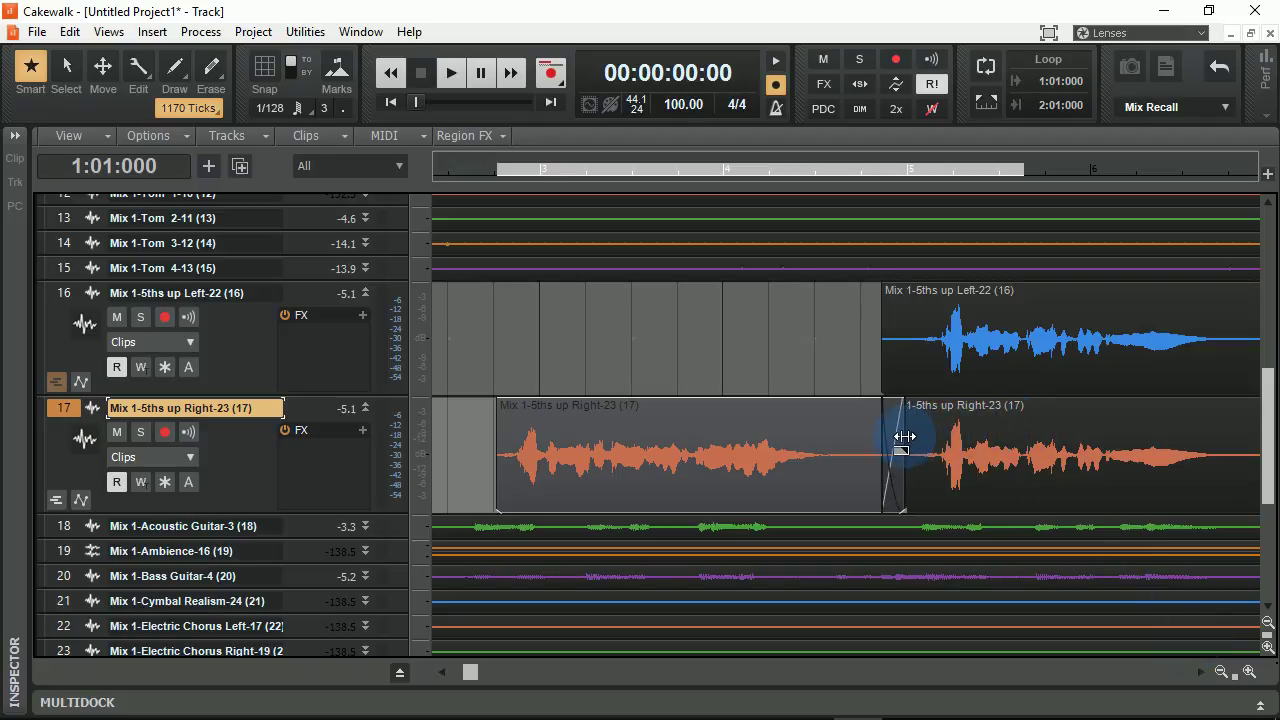
left_click(929, 417)
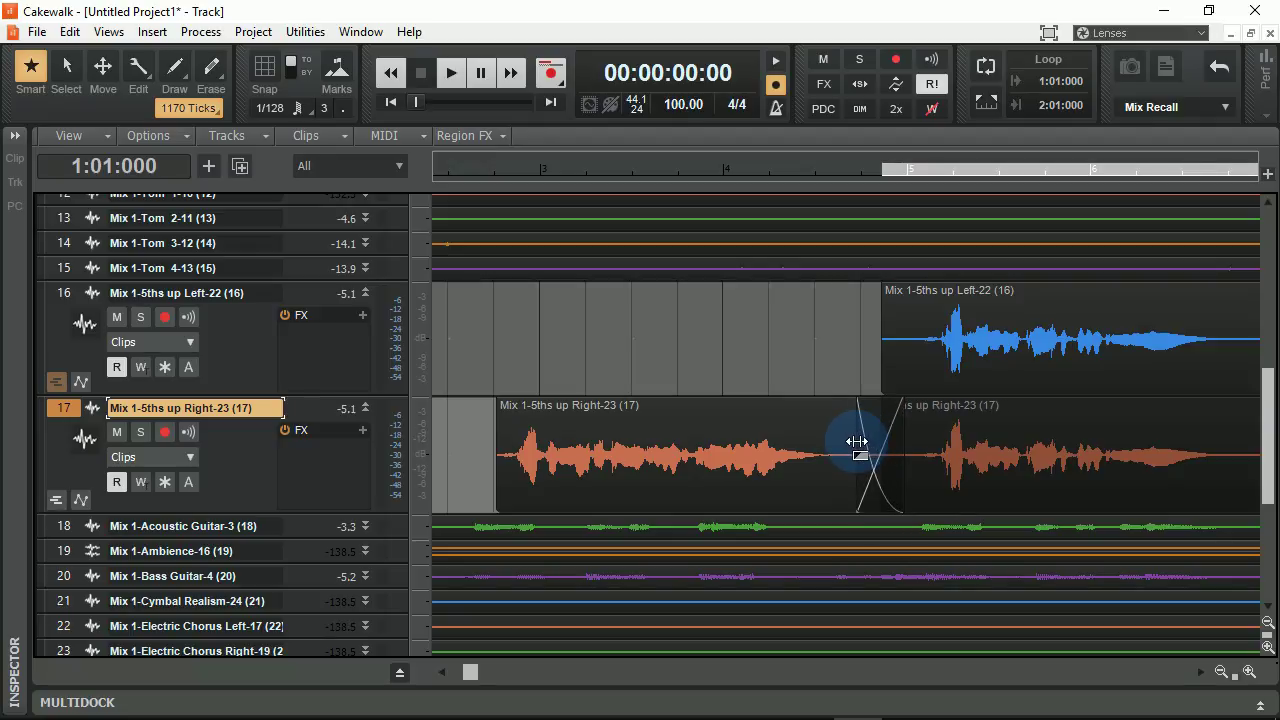
left_click(970, 449)
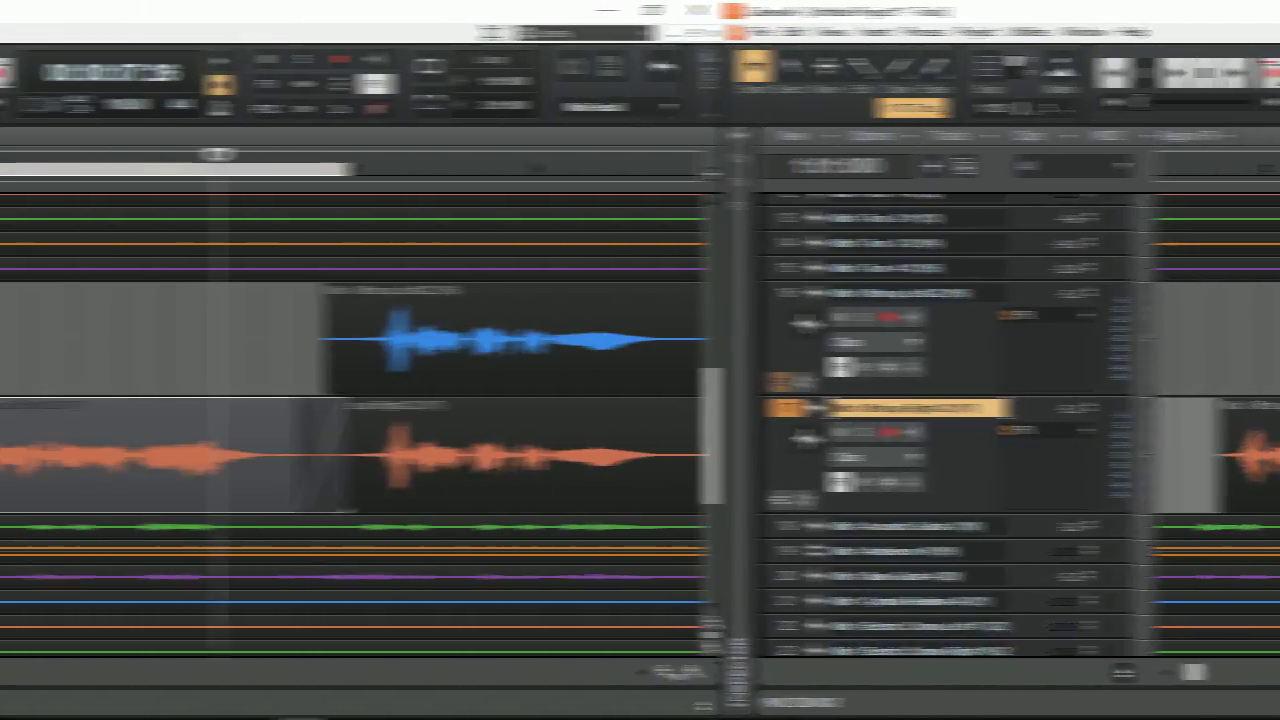
left_click(462, 405)
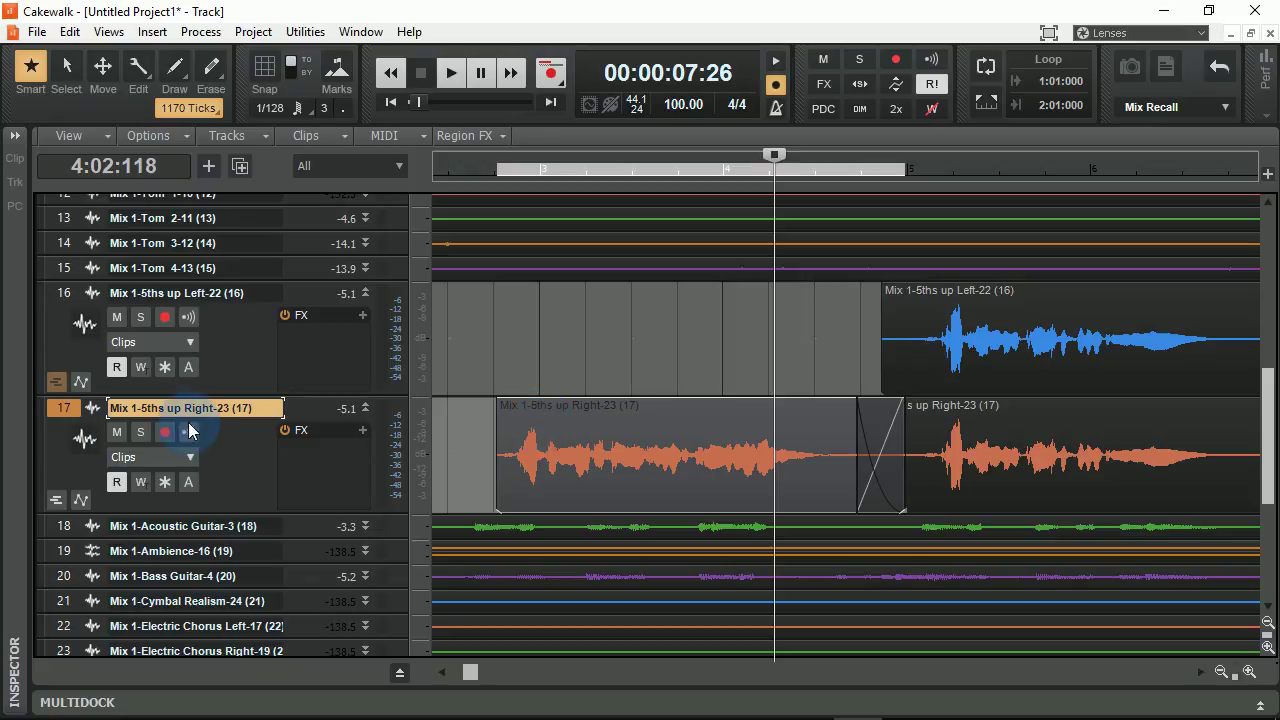
- Switch track 17 to Audio Transients view and select its Right-23 clip
left_click(157, 457)
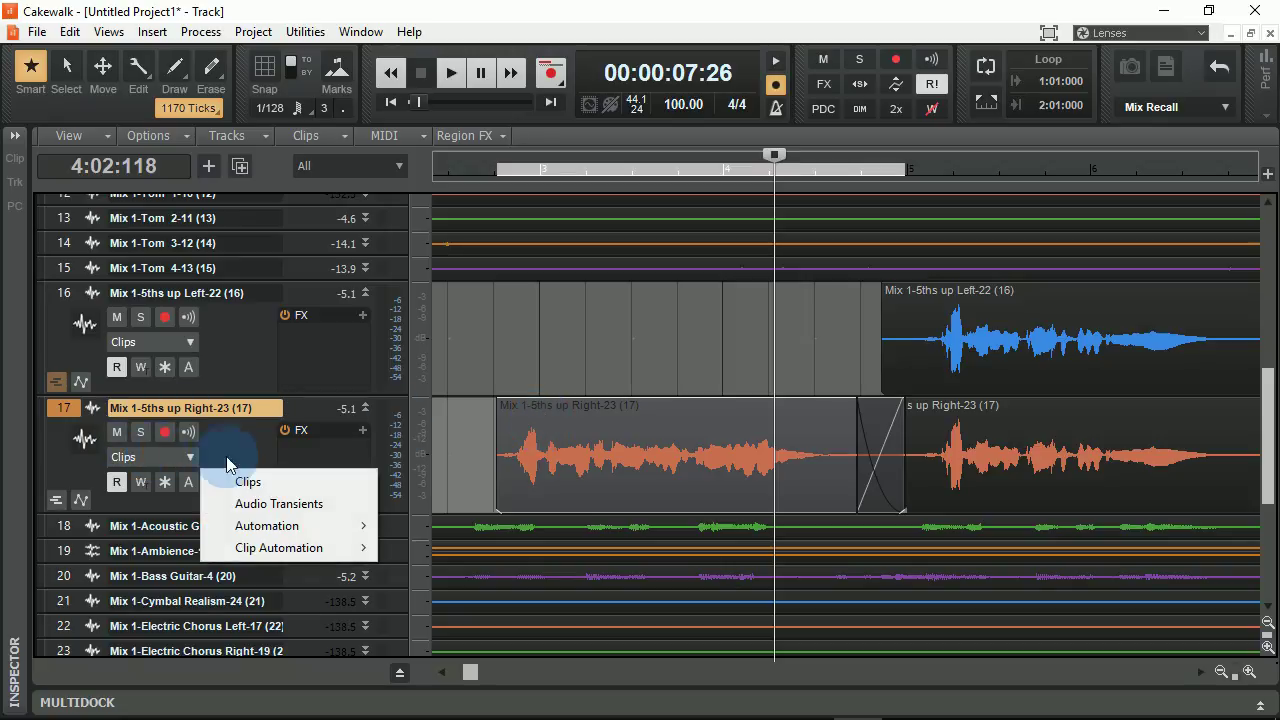
left_click(272, 505)
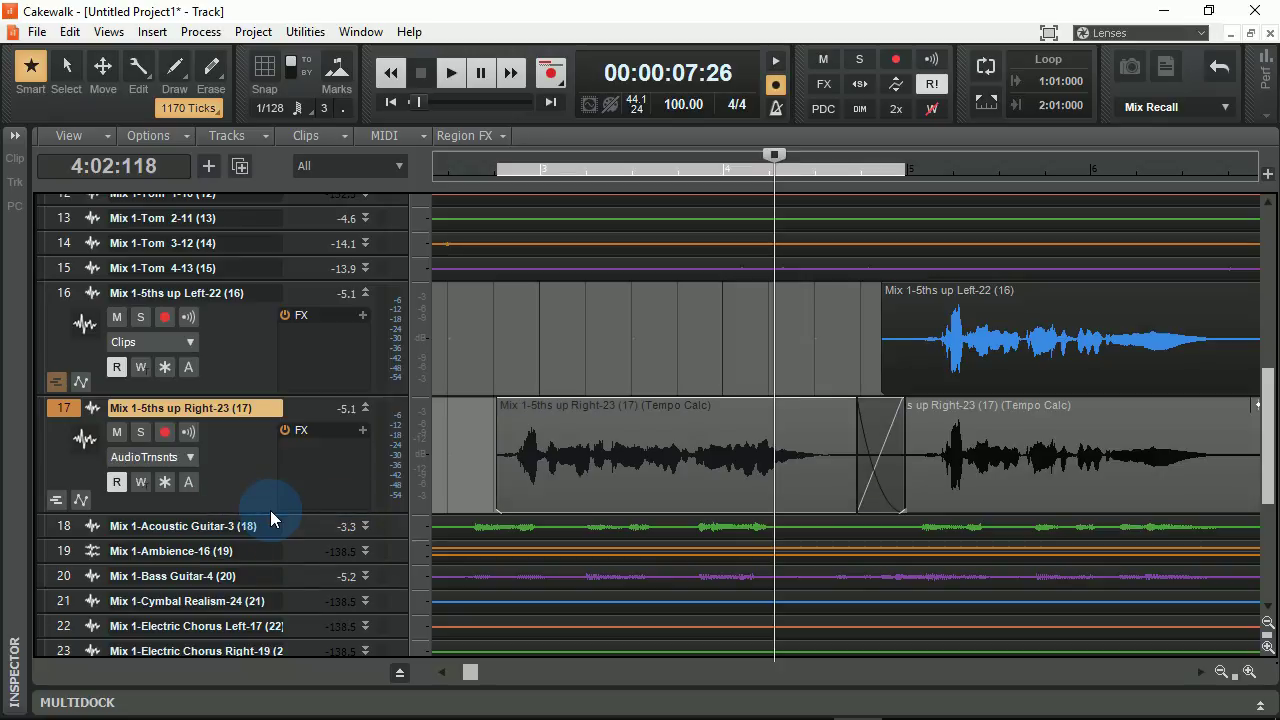
left_click(526, 462)
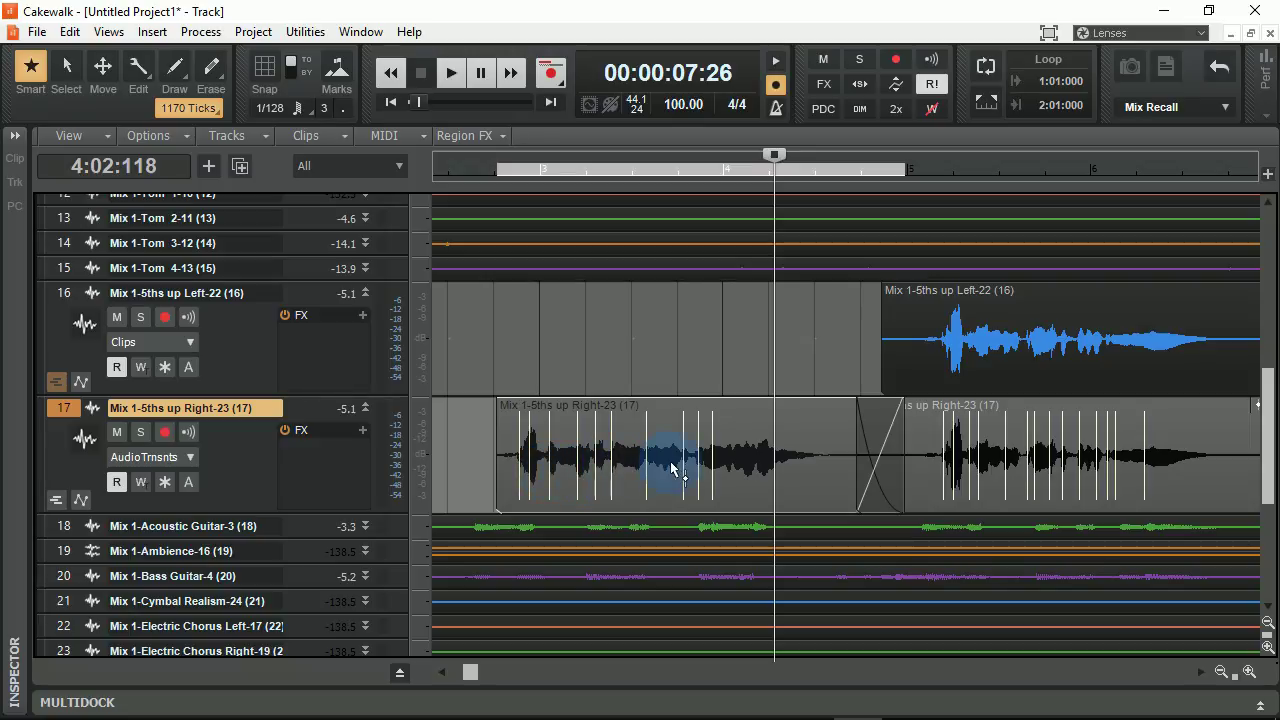
- Quantize the Right-23 clip to 1/16 in the AudioSnap palette
key("a")
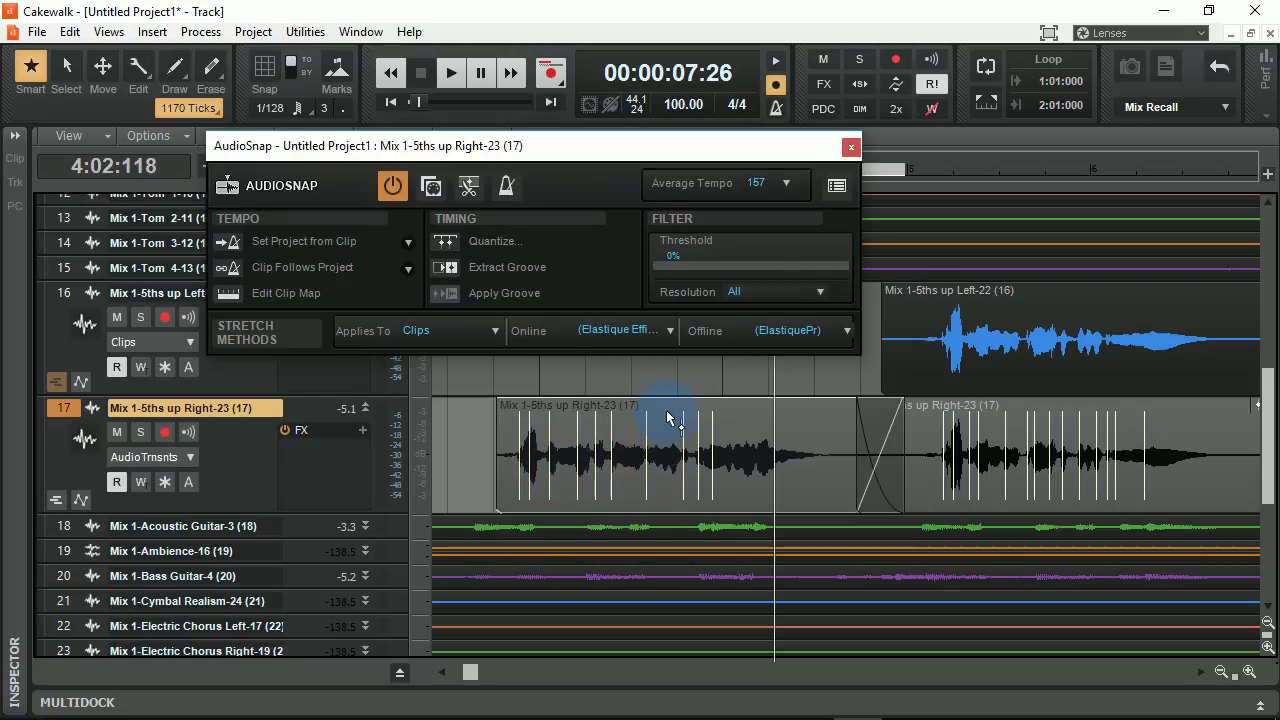
left_click(455, 243)
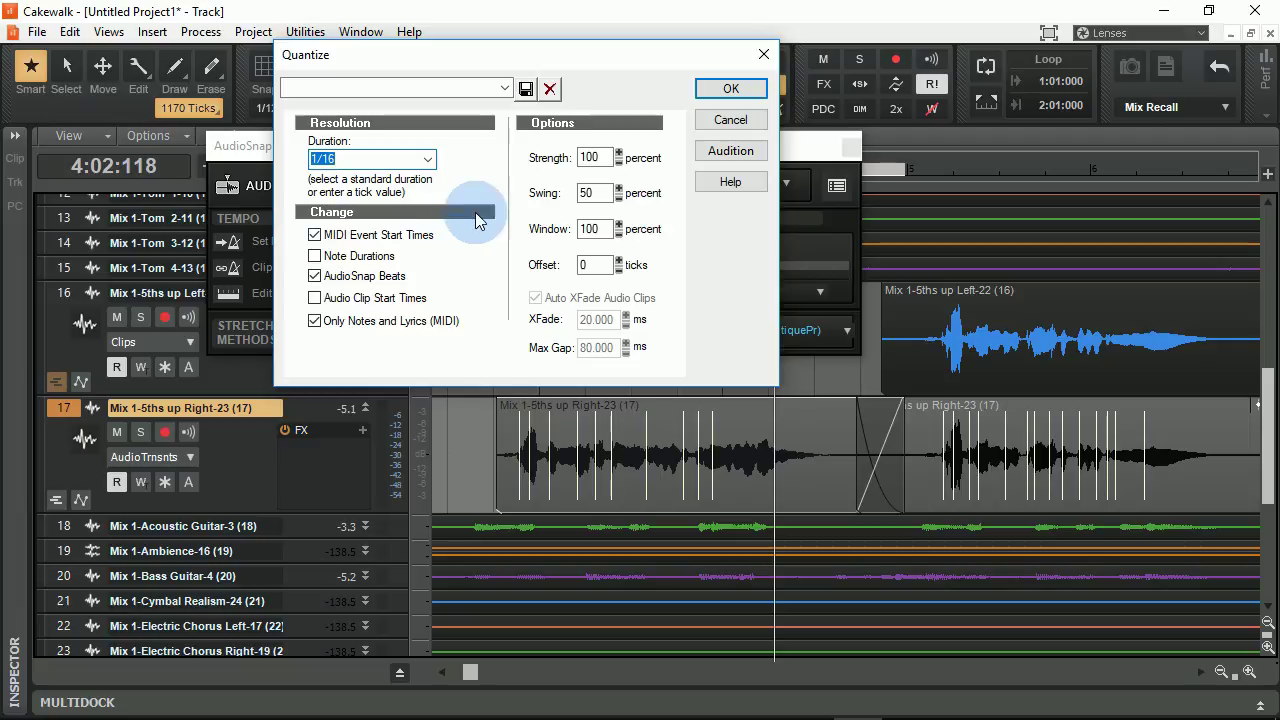
left_click(428, 160)
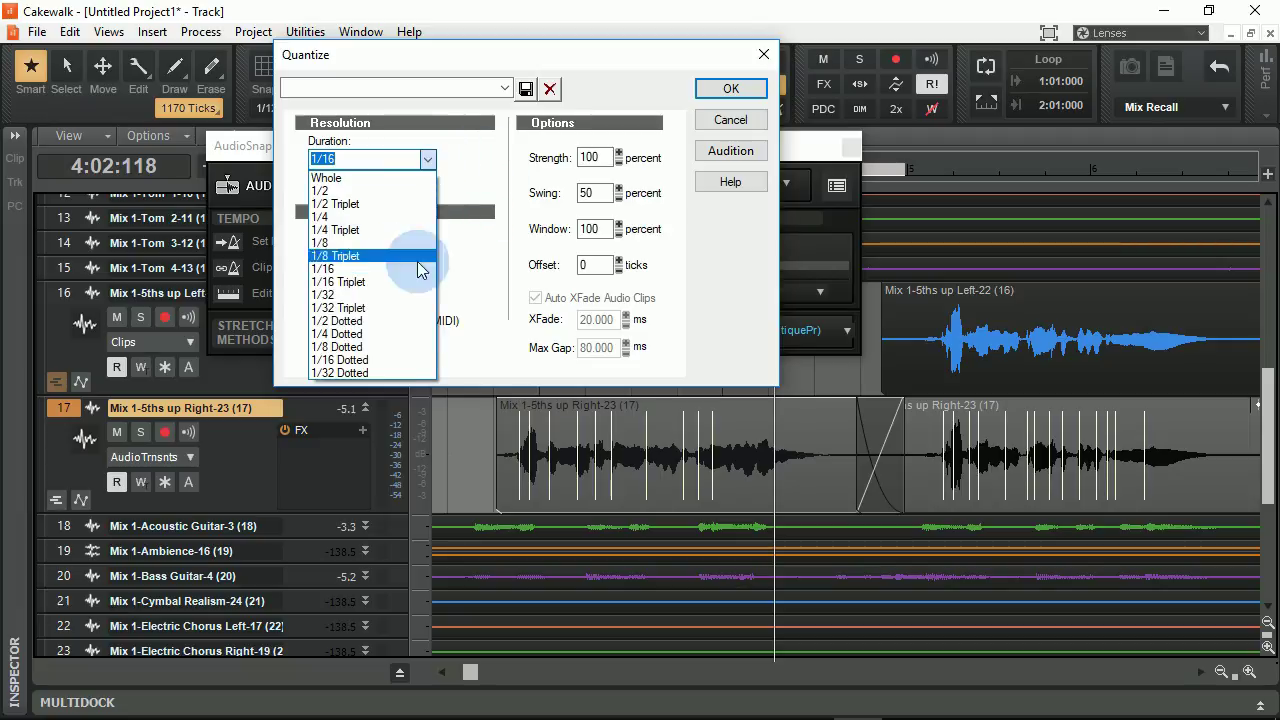
left_click(360, 269)
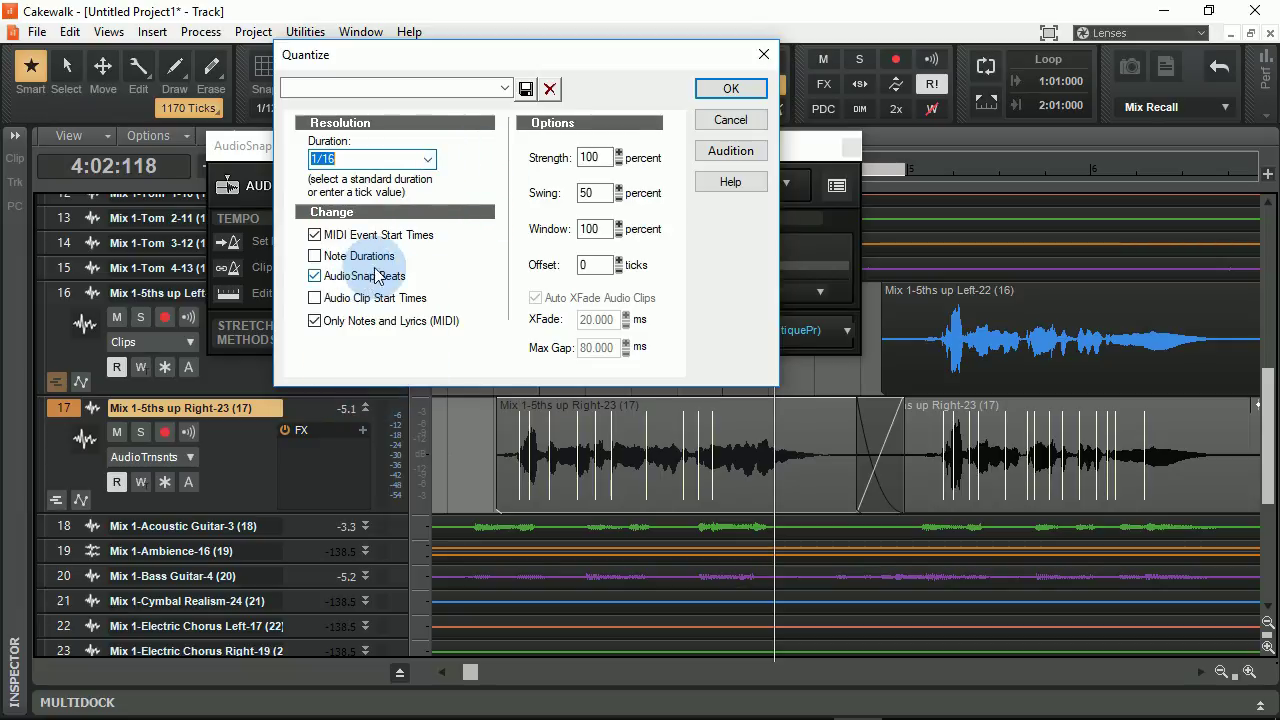
left_click(730, 90)
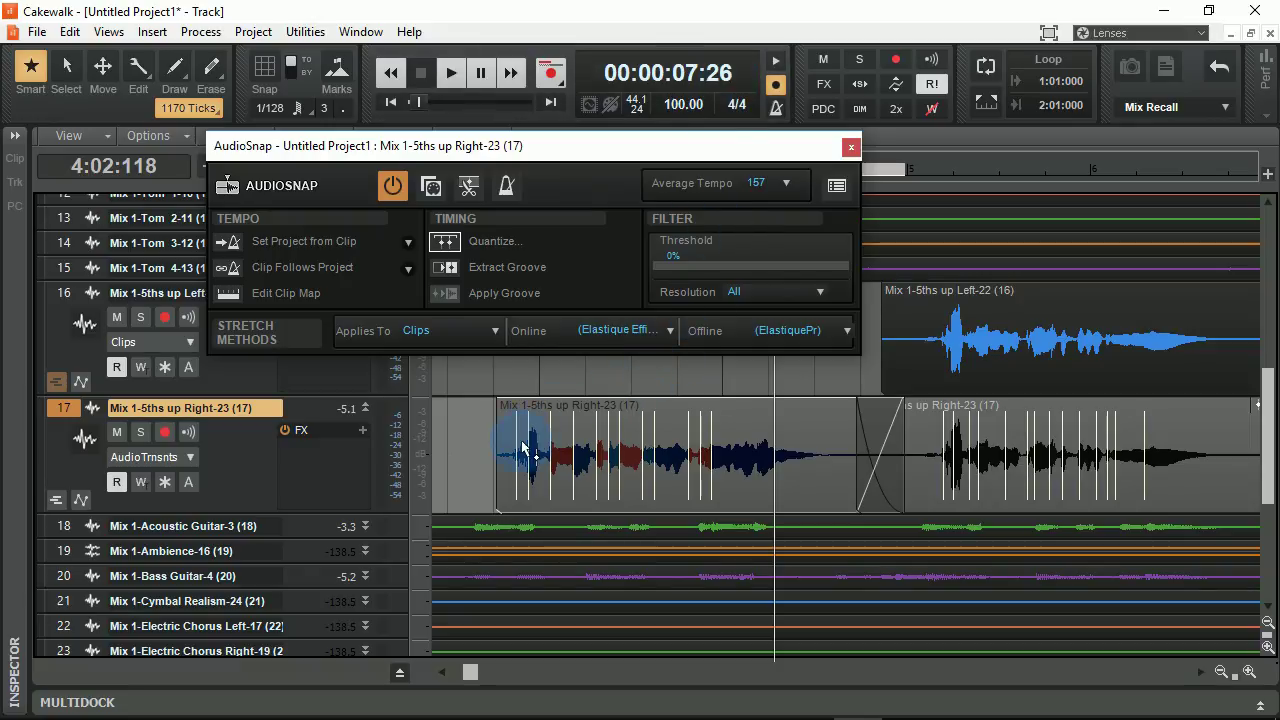
- Extract the groove from the quantized Right-23 clip and close AudioSnap
left_click(527, 408)
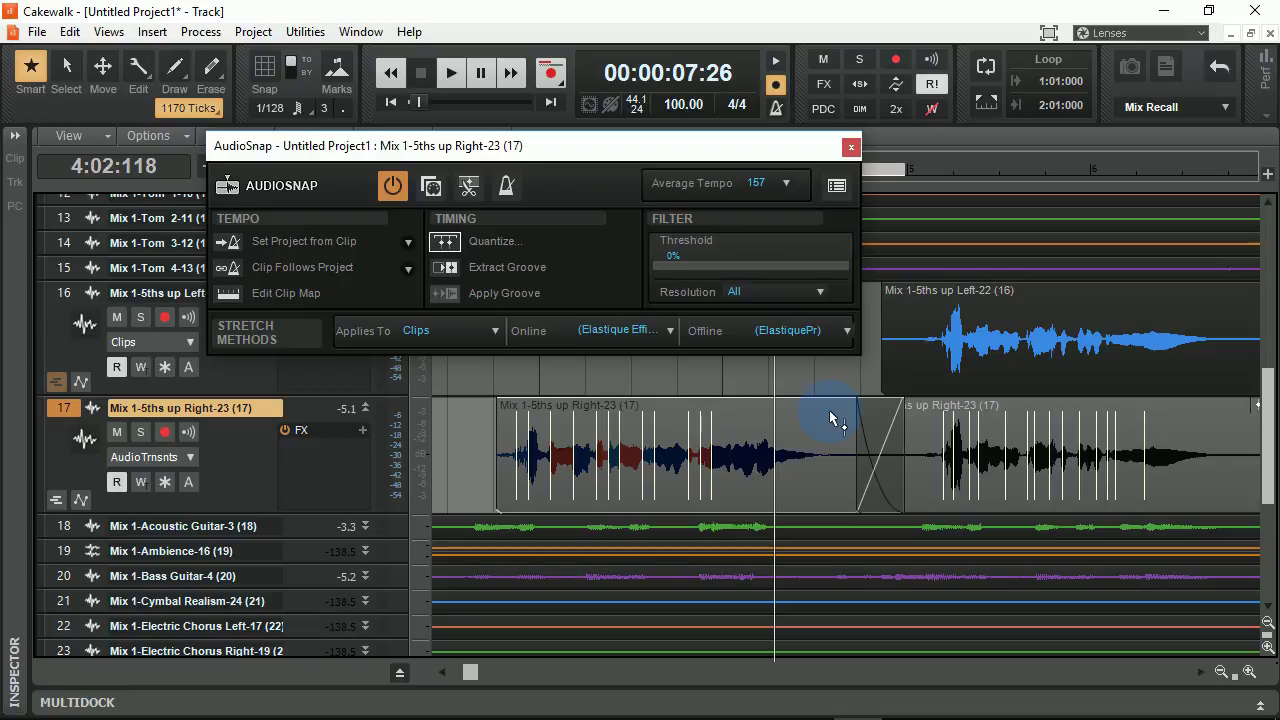
left_click(452, 275)
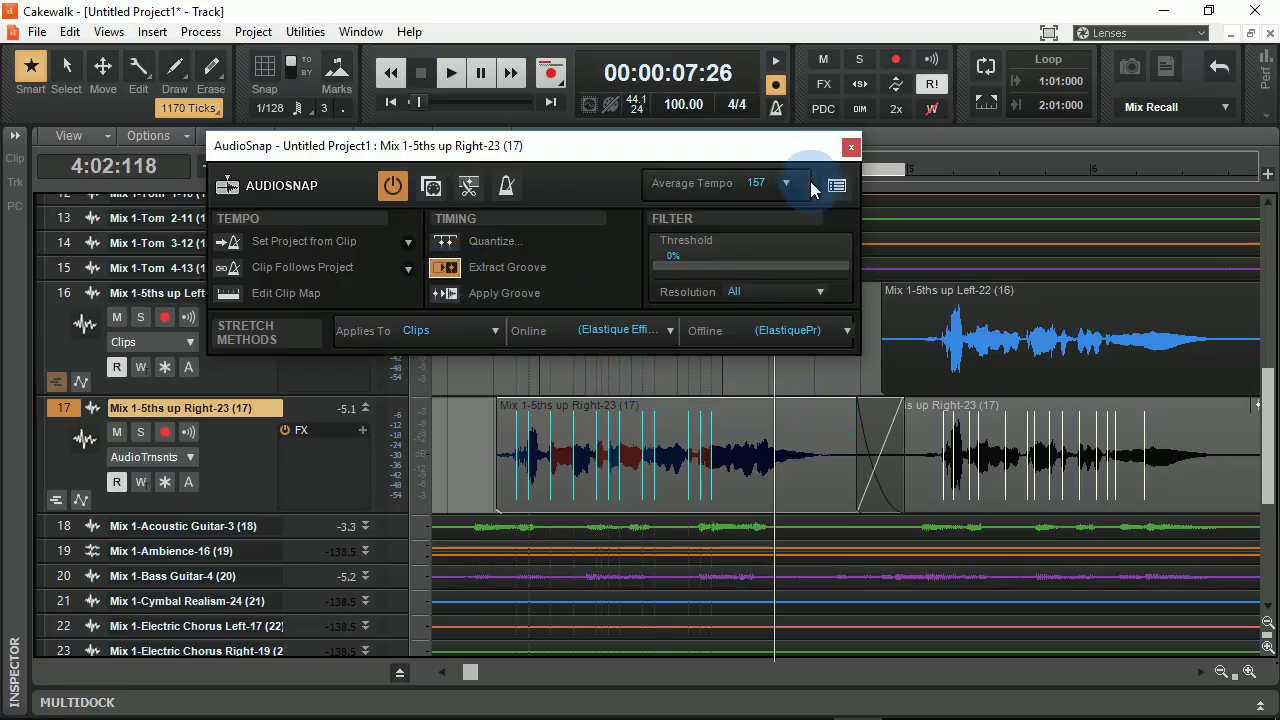
left_click(850, 147)
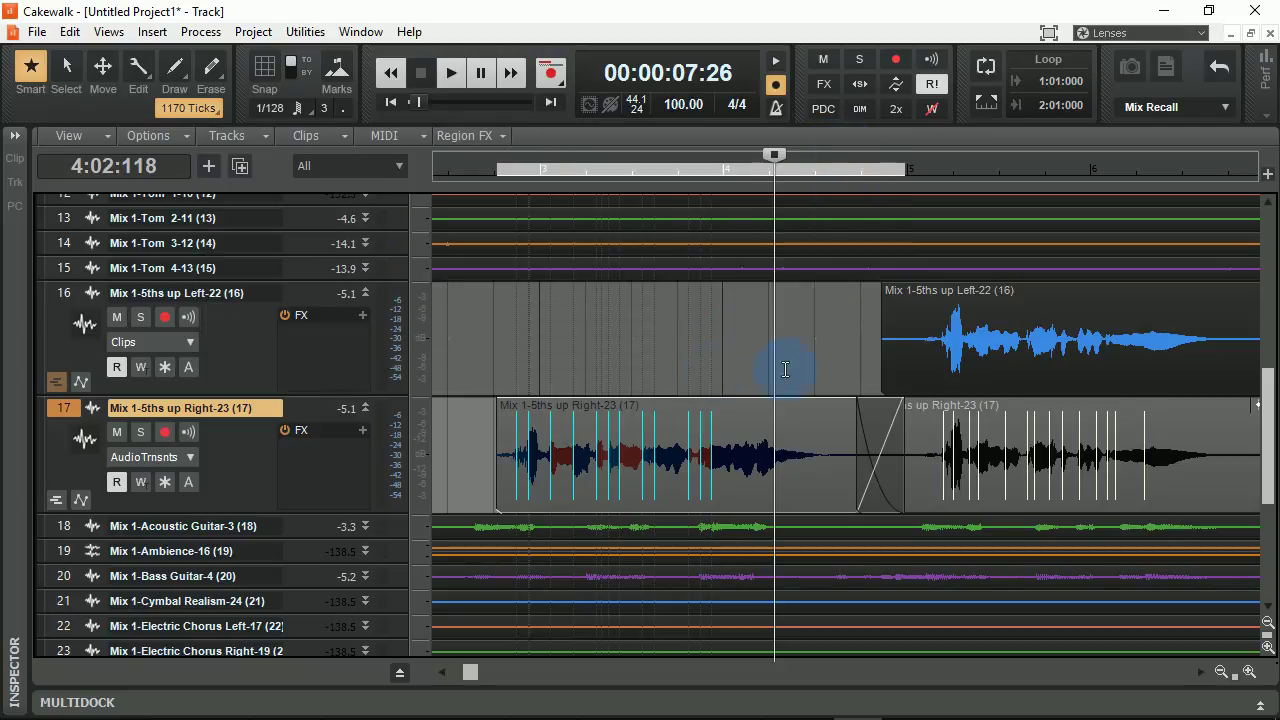
- Set track 16 to Audio Transients and apply the extracted groove to its 5ths up Left clip
left_click(973, 327)
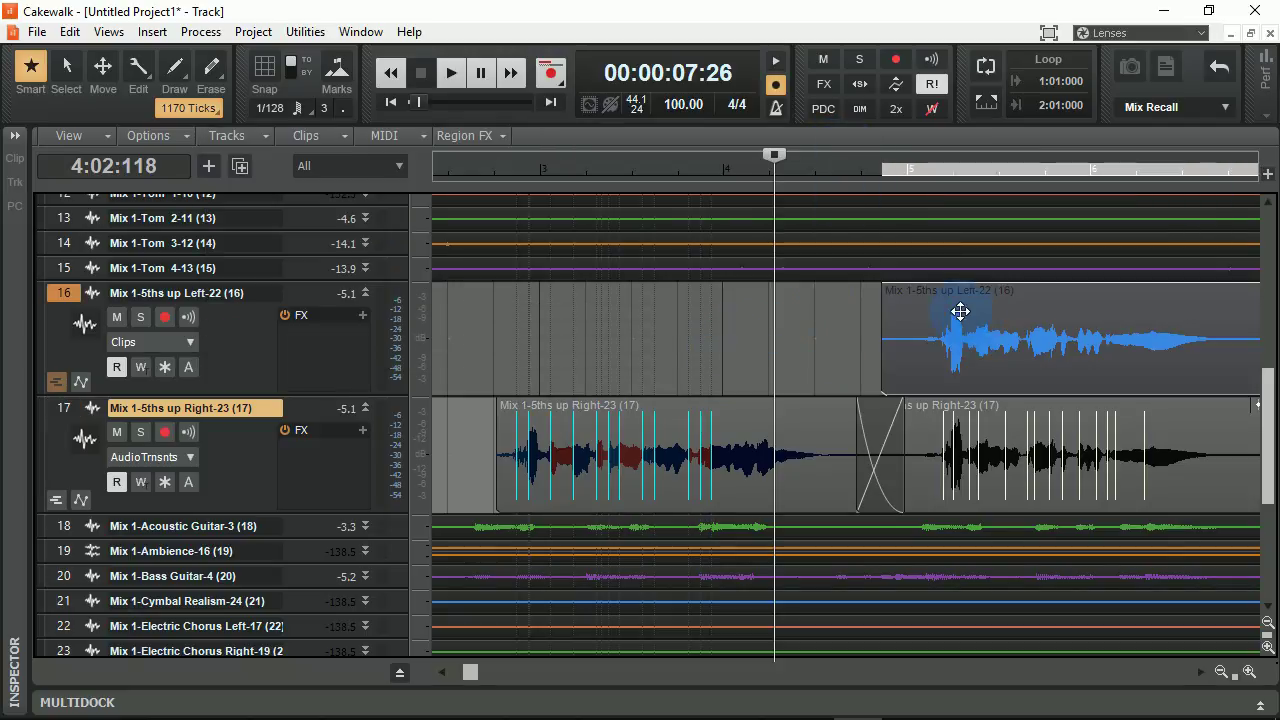
left_click(170, 340)
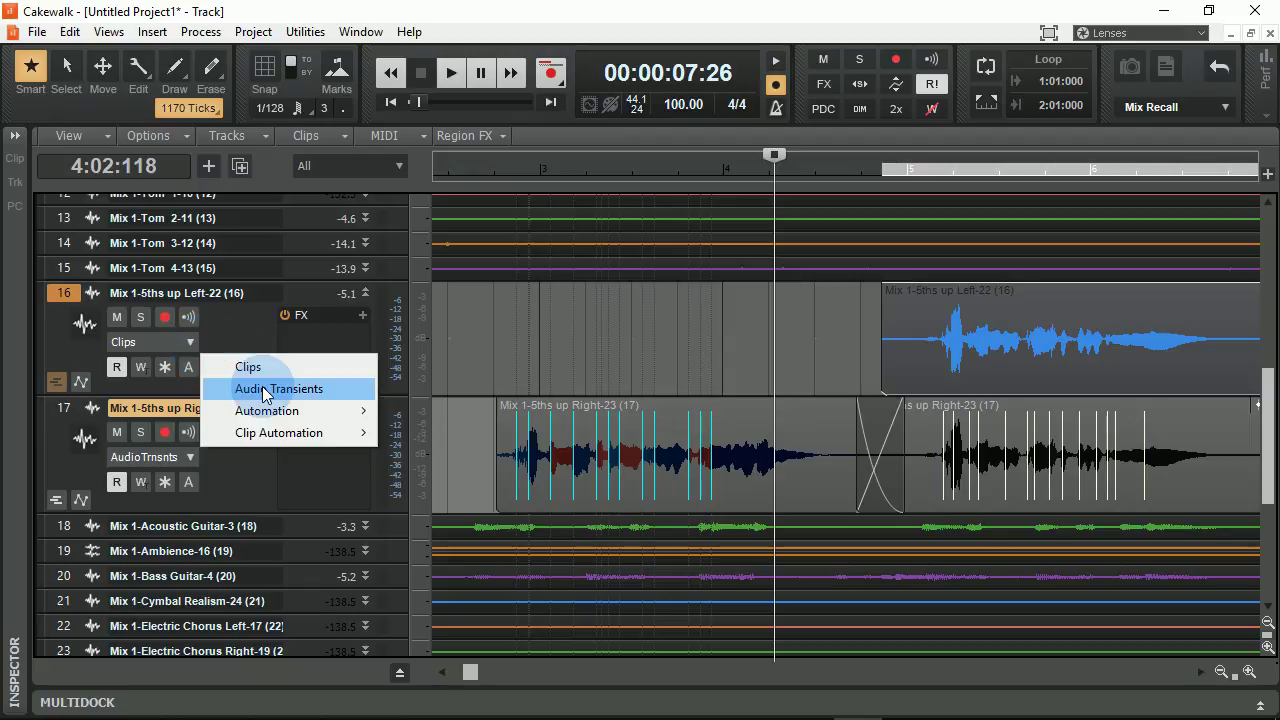
left_click(260, 389)
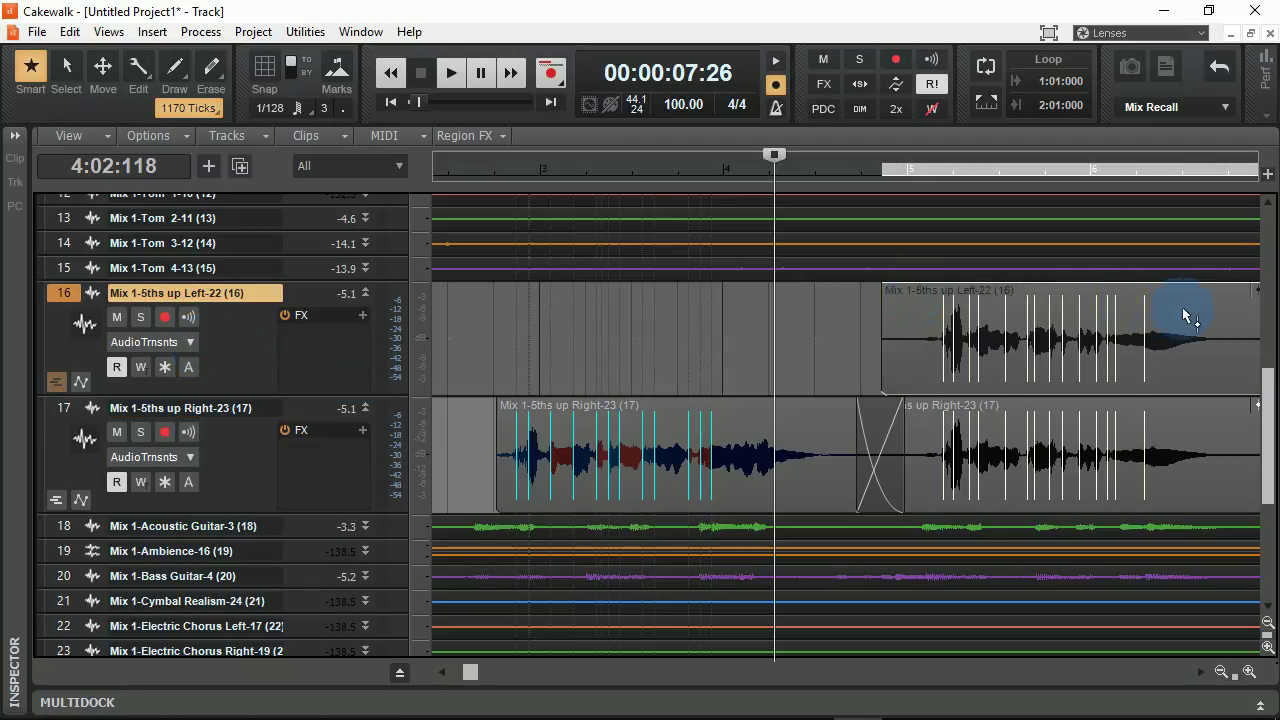
key("a")
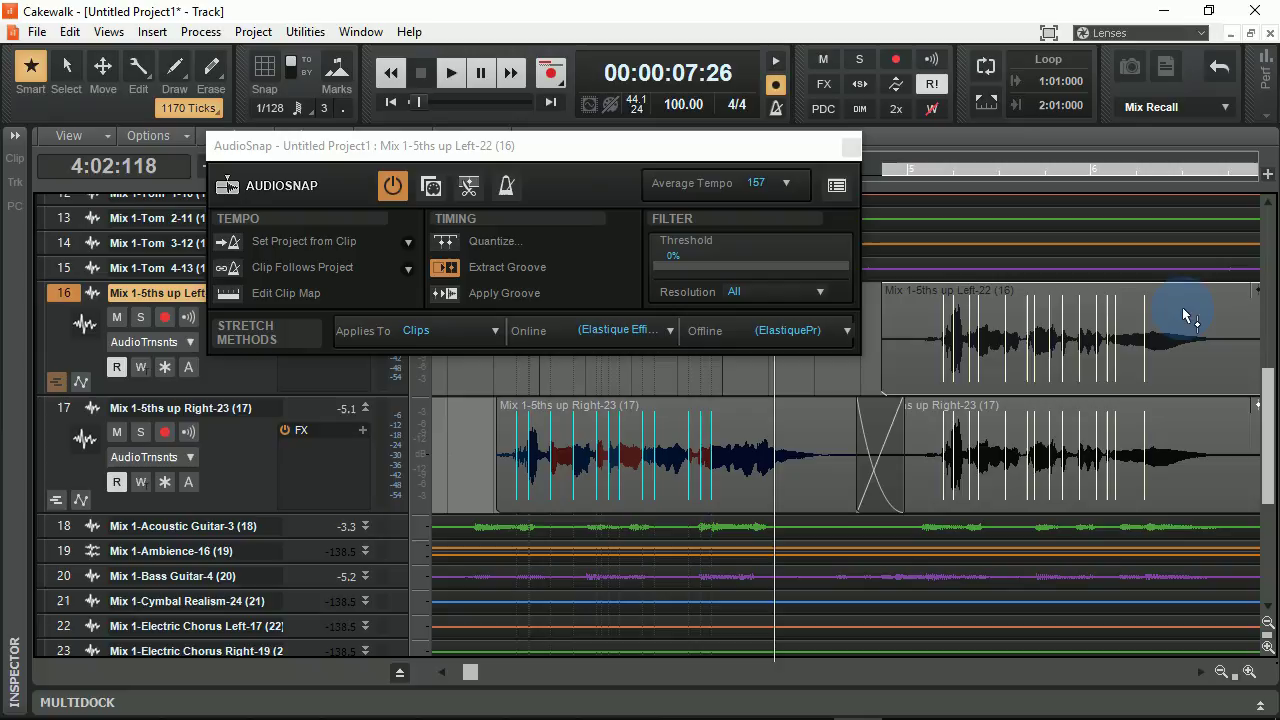
left_click(444, 293)
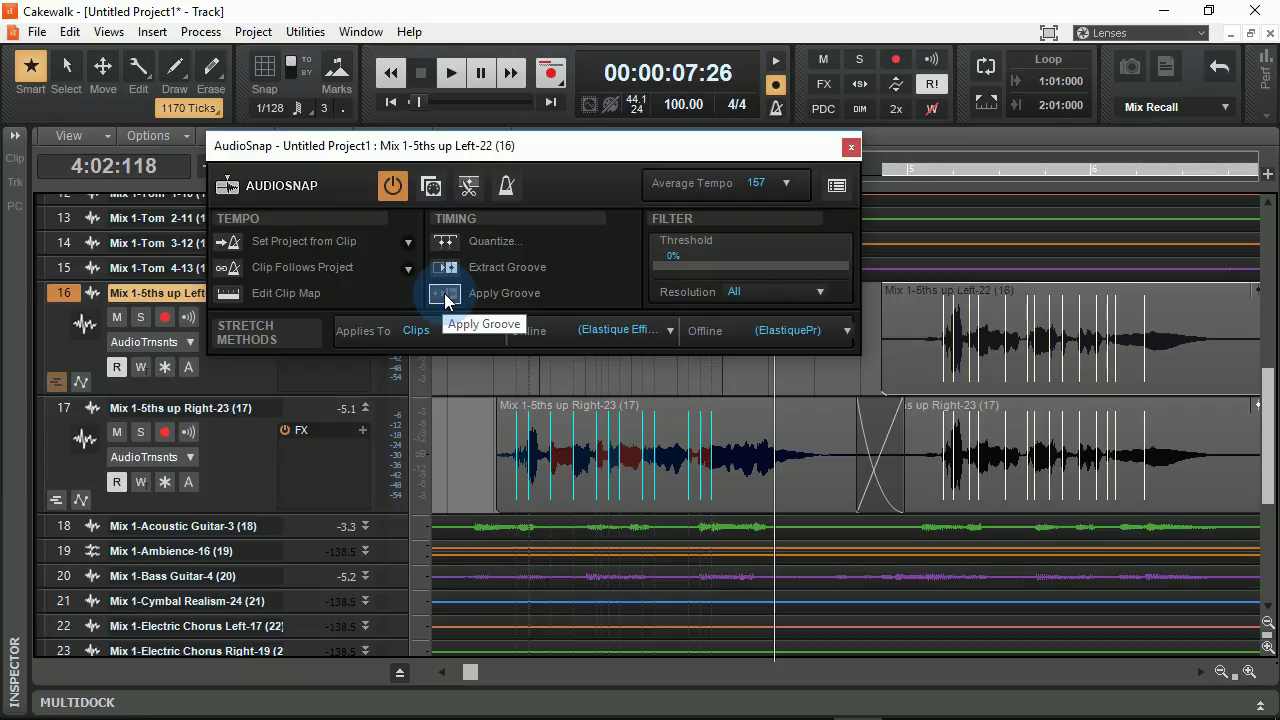
key("a")
left_click(610, 341)
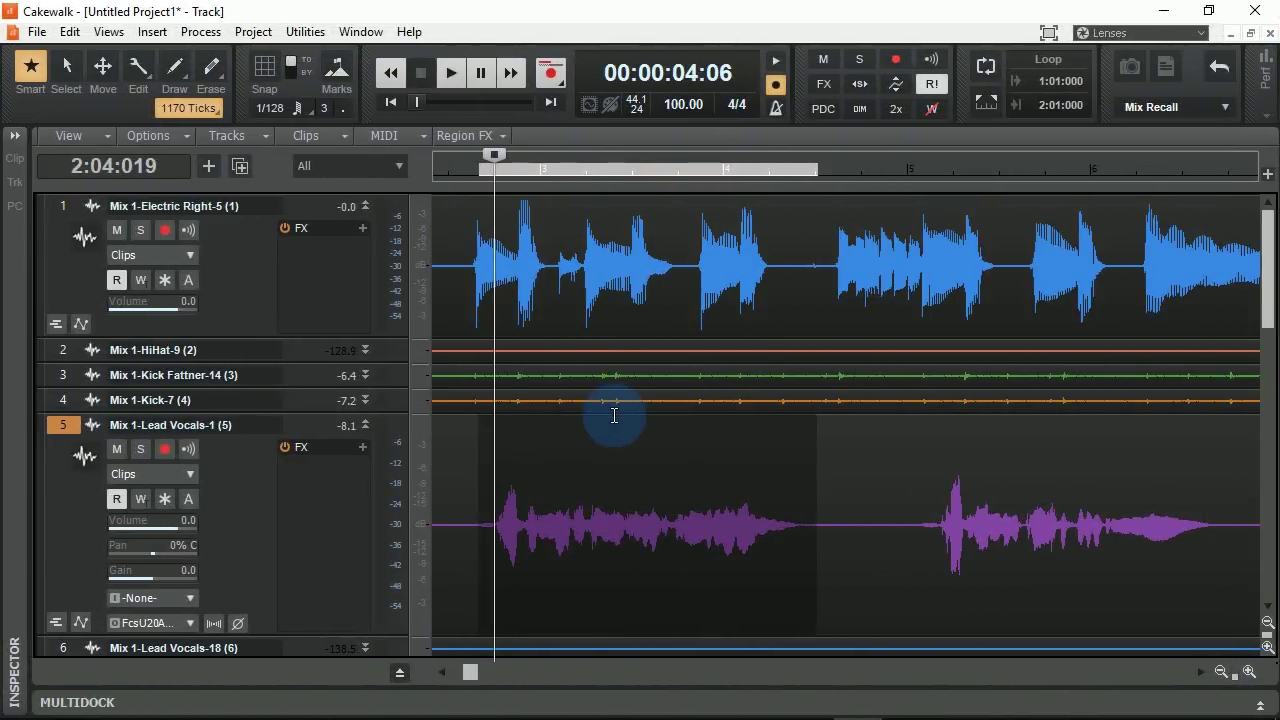
- Add a Melodyne Region FX to the Lead Vocals clip and undock its editor into a separate window
left_click(502, 137)
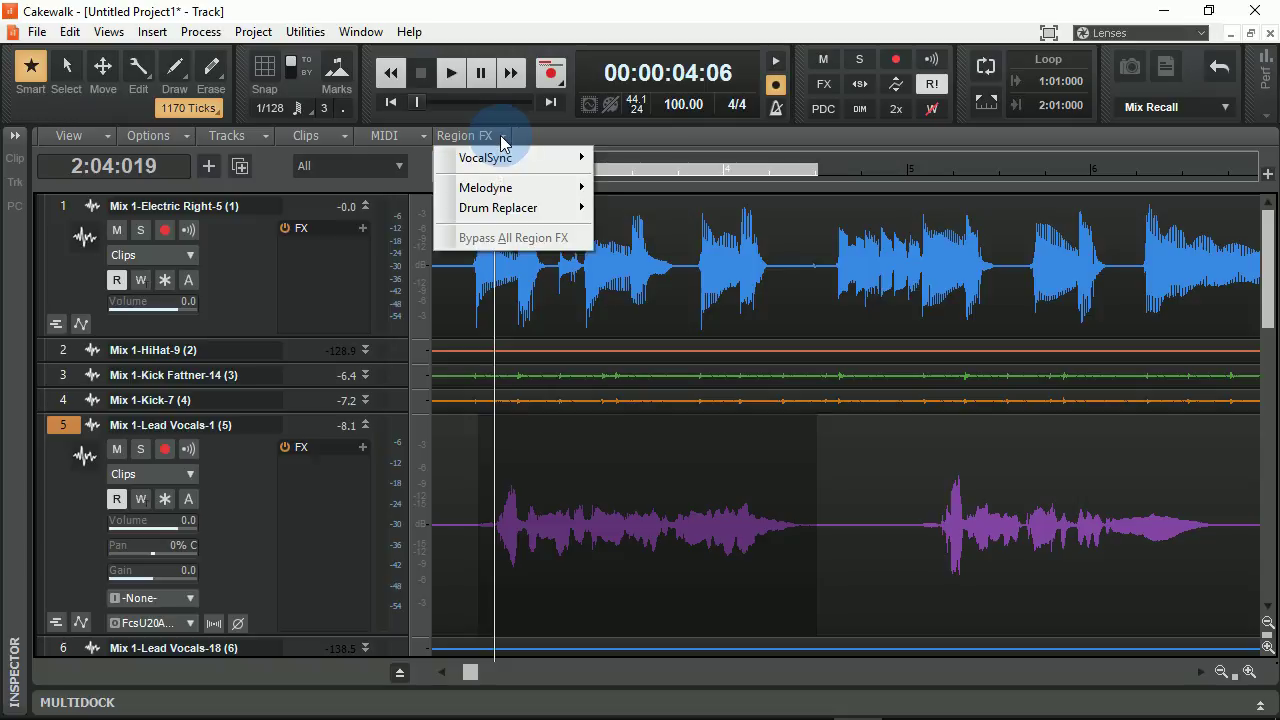
mouse_move(500, 188)
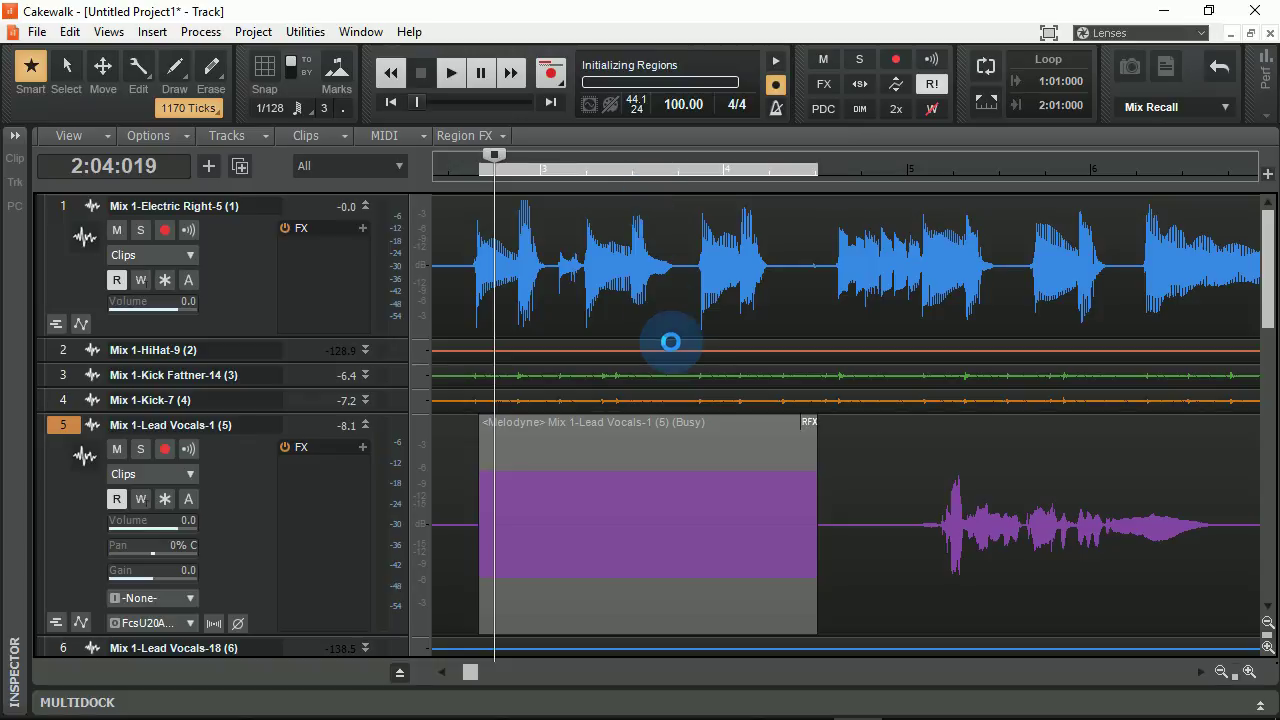
left_click(706, 443)
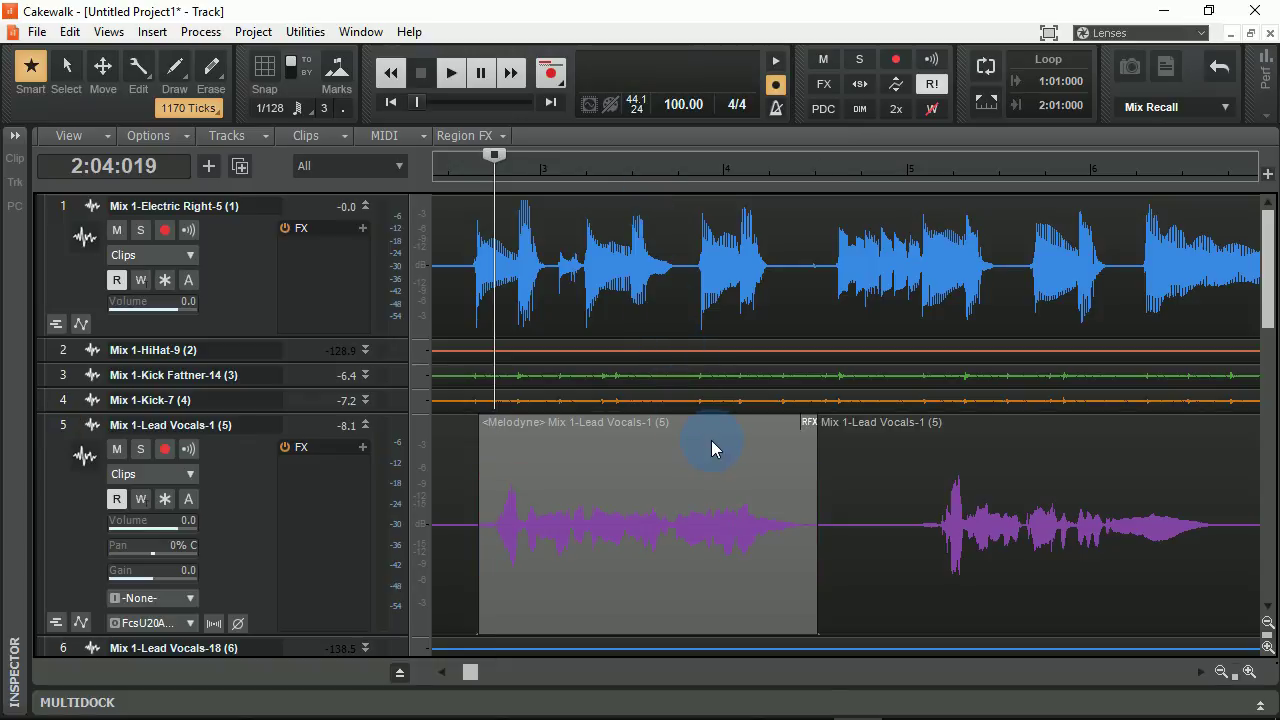
double_click(710, 443)
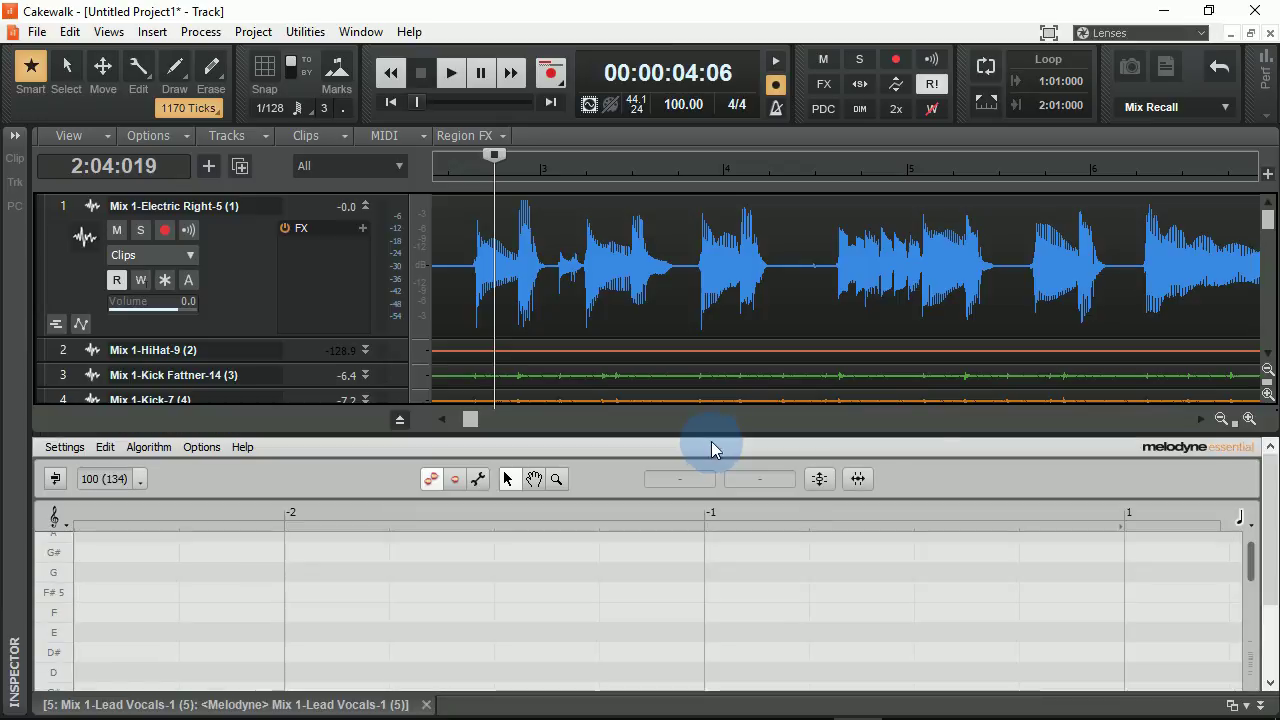
left_click_drag(200, 704, 318, 8)
- Maximize the Melodyne window and select the lead vocal notes
left_click(438, 267)
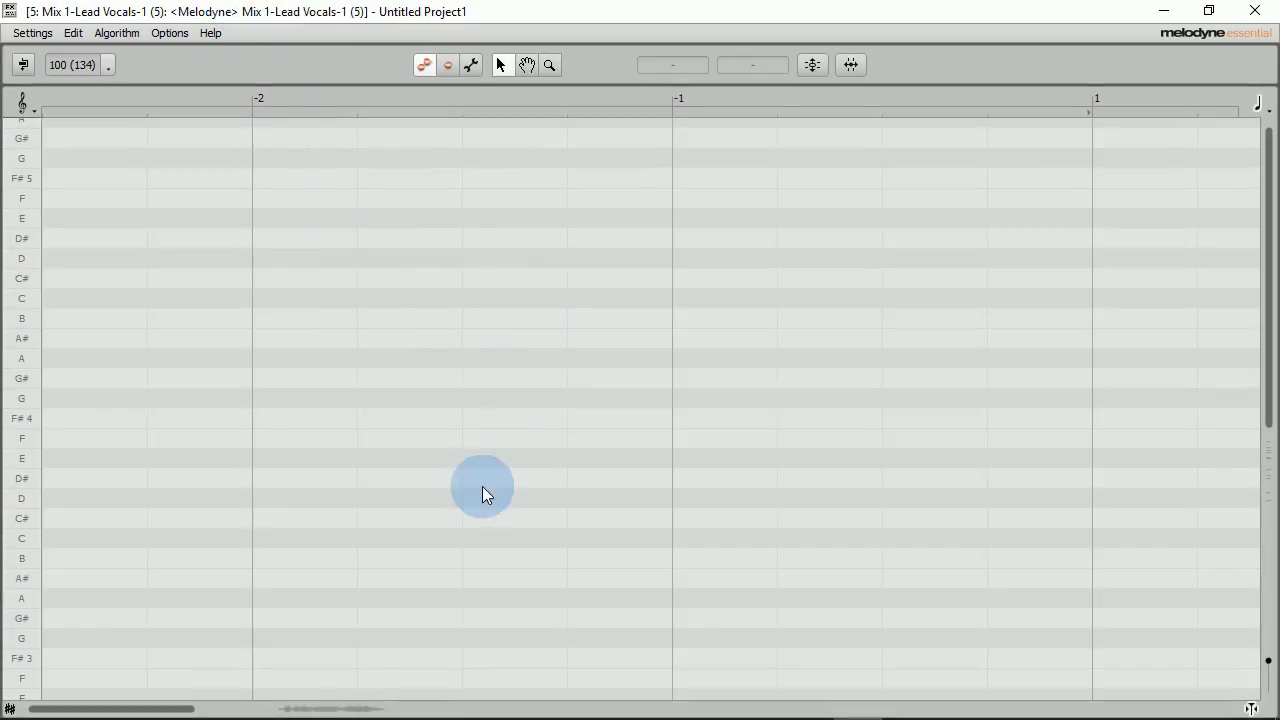
left_click_drag(137, 708, 380, 710)
scroll(475, 520, "down", 10)
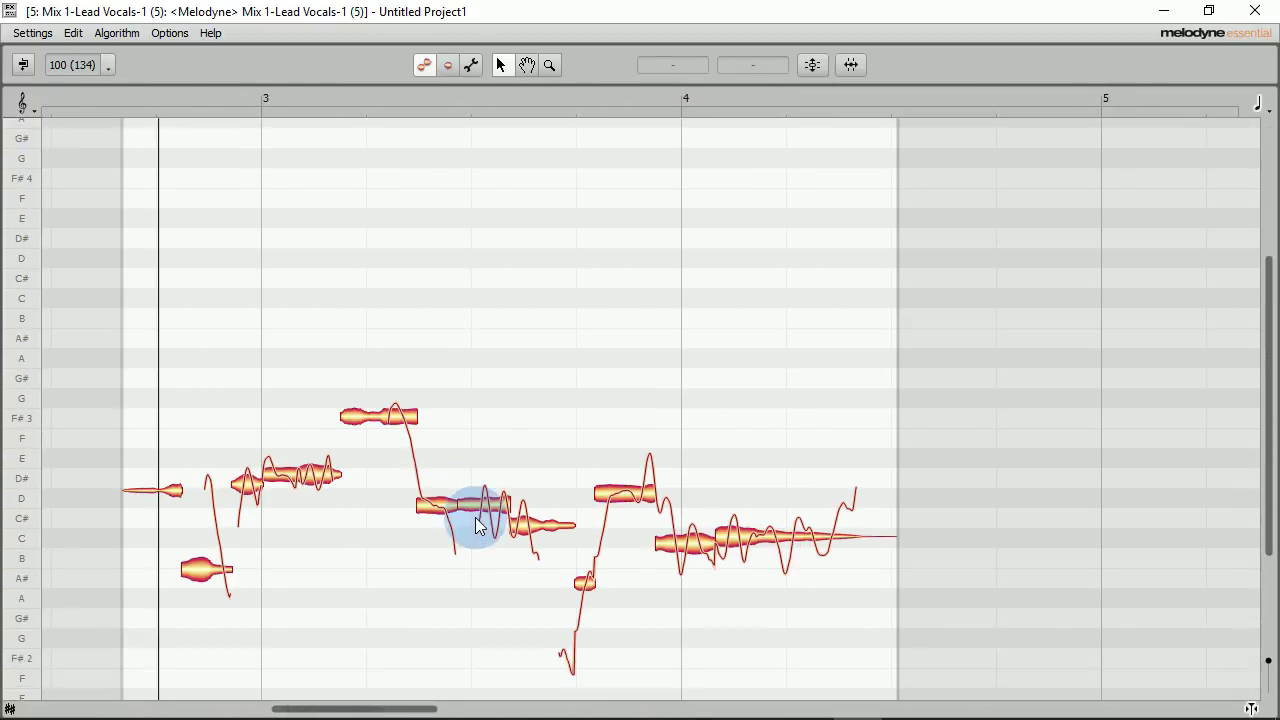
left_click_drag(137, 306, 878, 609)
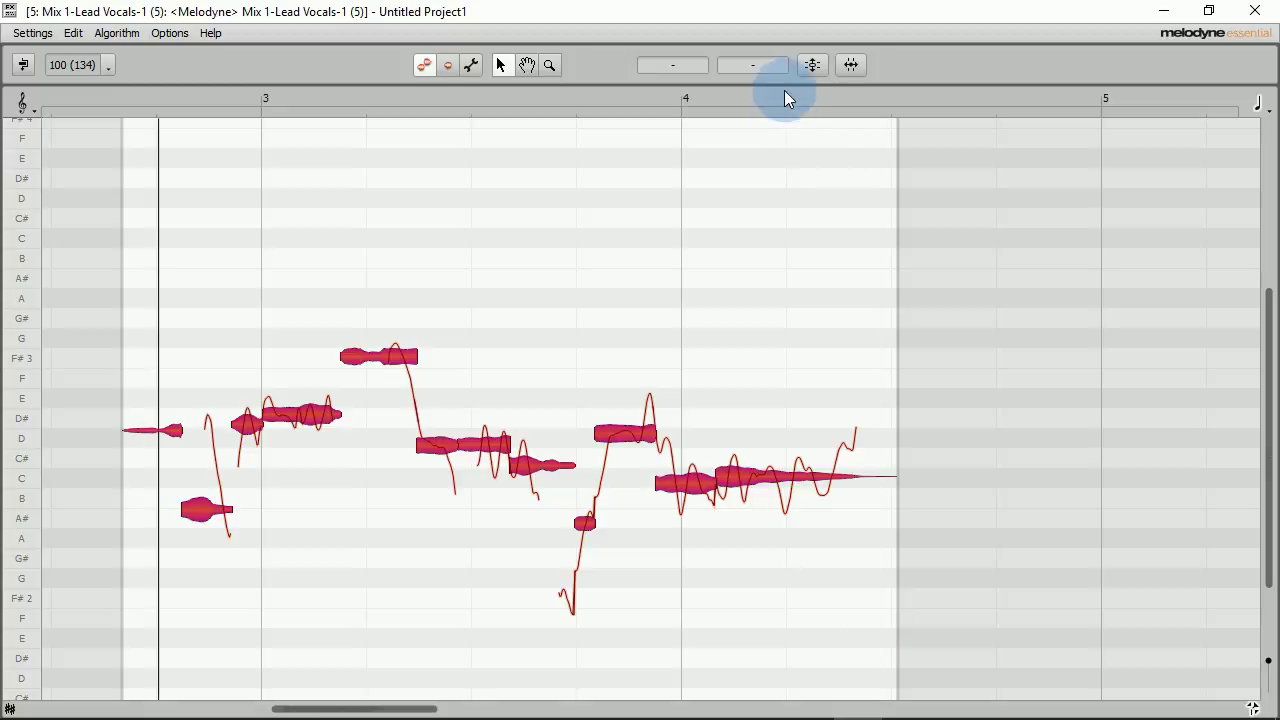
- Apply Correct Pitch Macro with Pitch Center and Pitch Drift at 100%, then close Melodyne
left_click(812, 64)
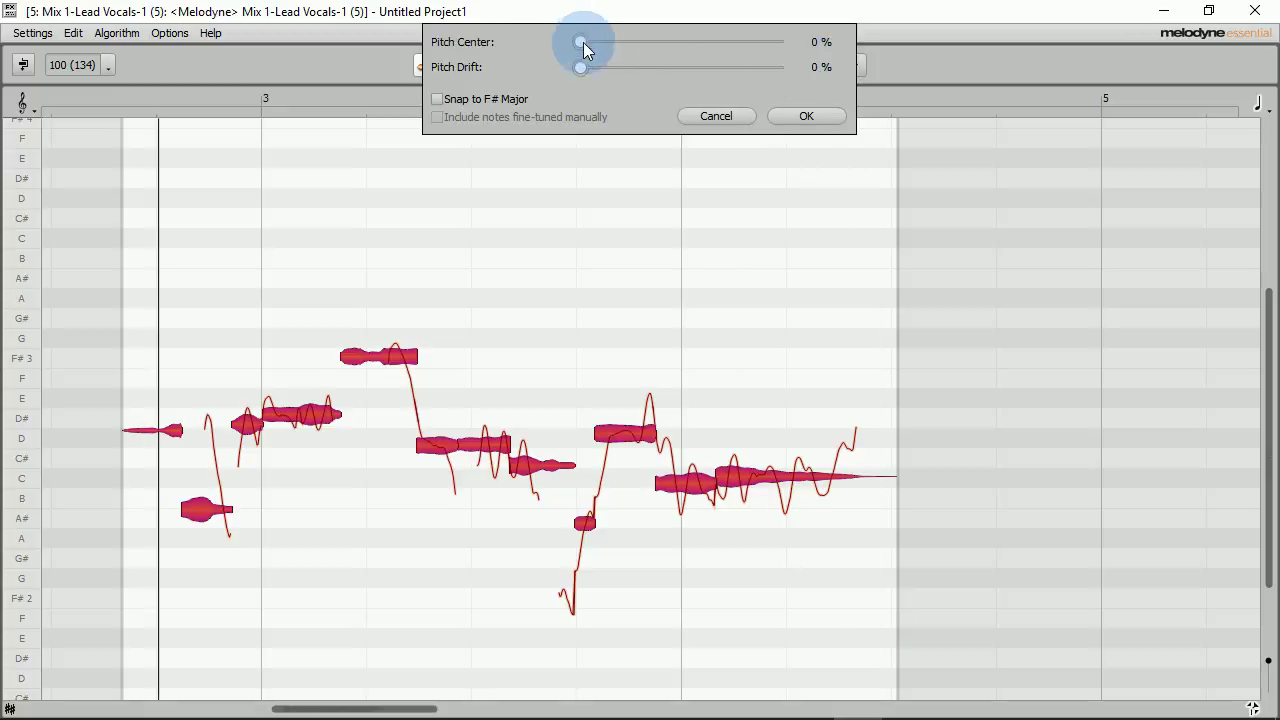
left_click_drag(585, 48, 784, 78)
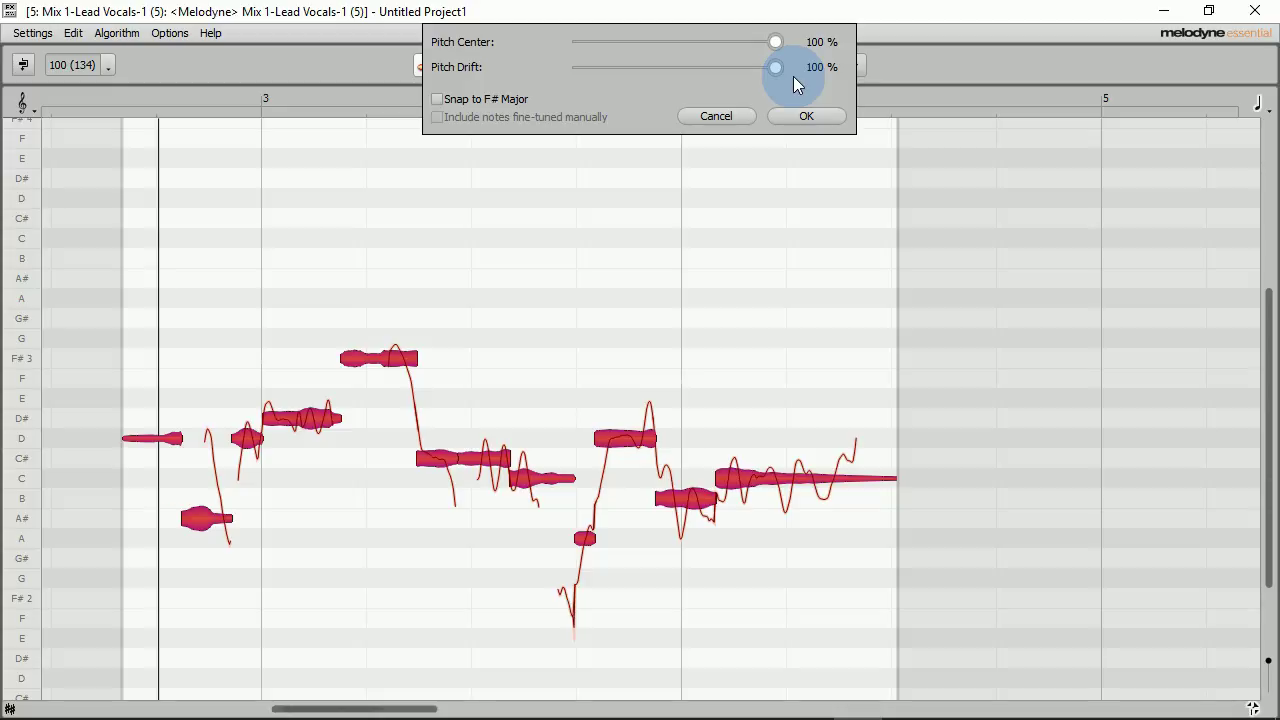
left_click(1255, 10)
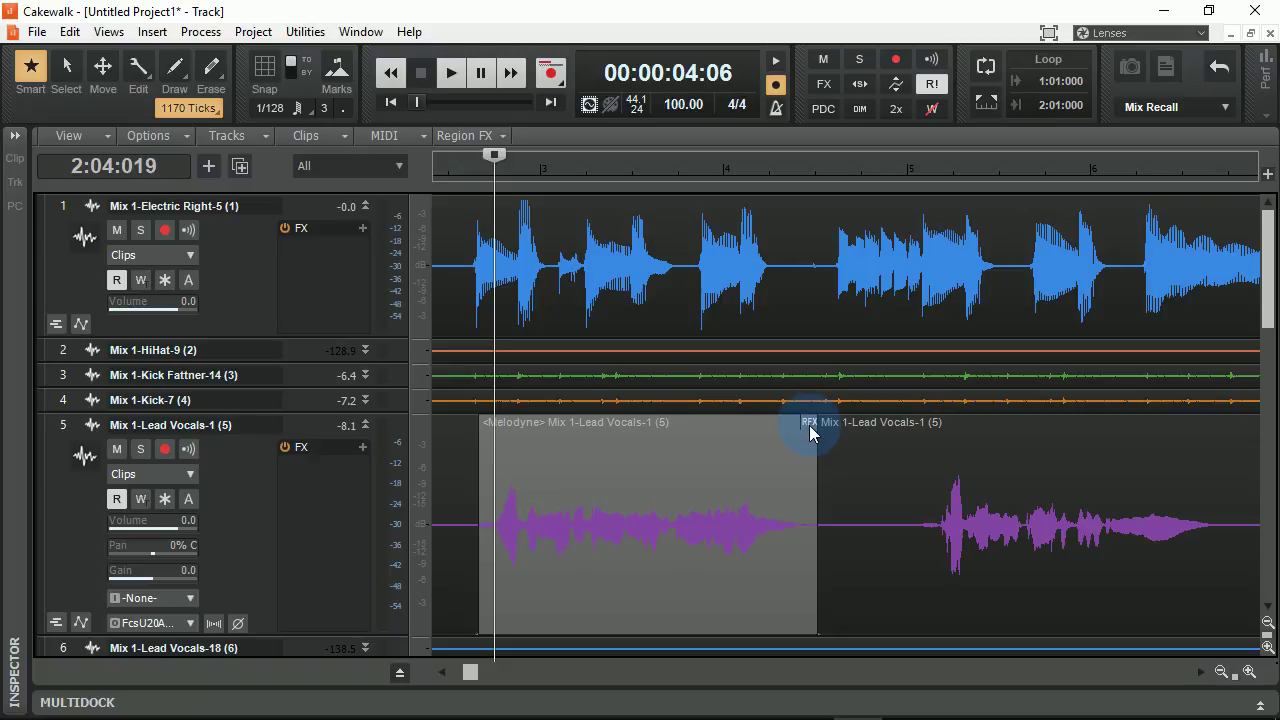
- Render the vocal's Melodyne Region FX, undo the bounce, then remove the live effect from the clip
left_click(814, 421)
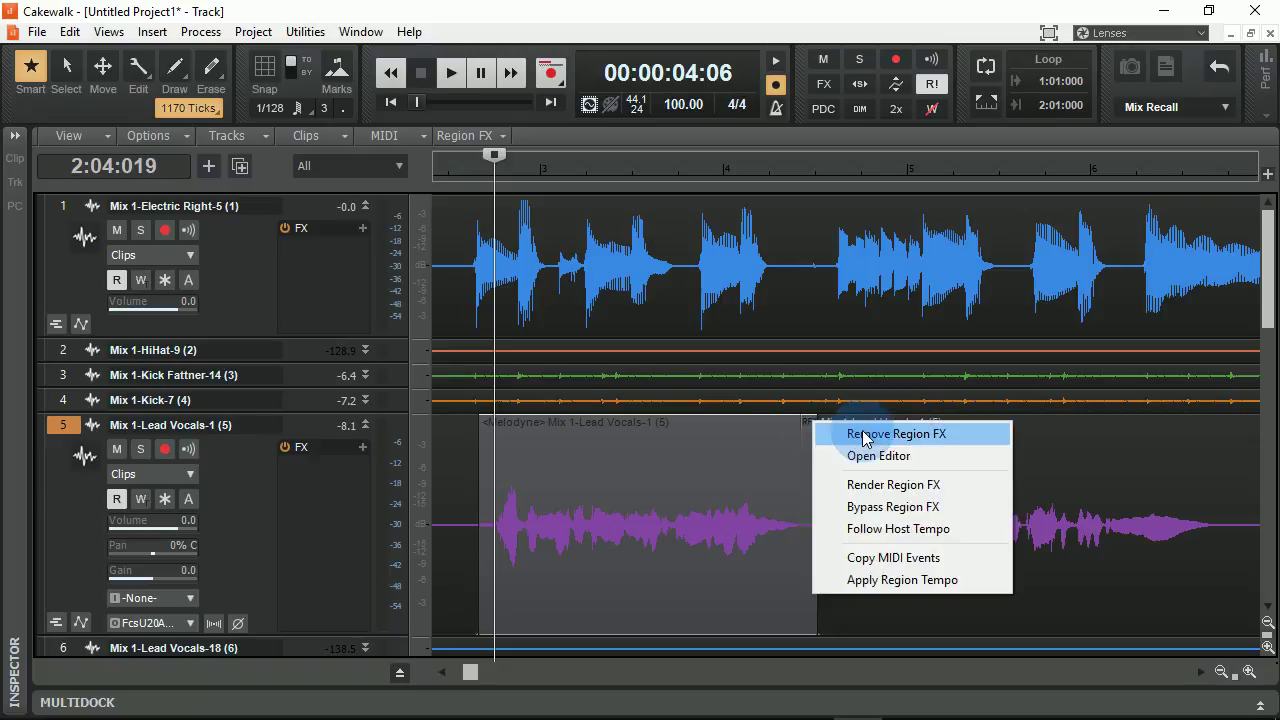
left_click(881, 491)
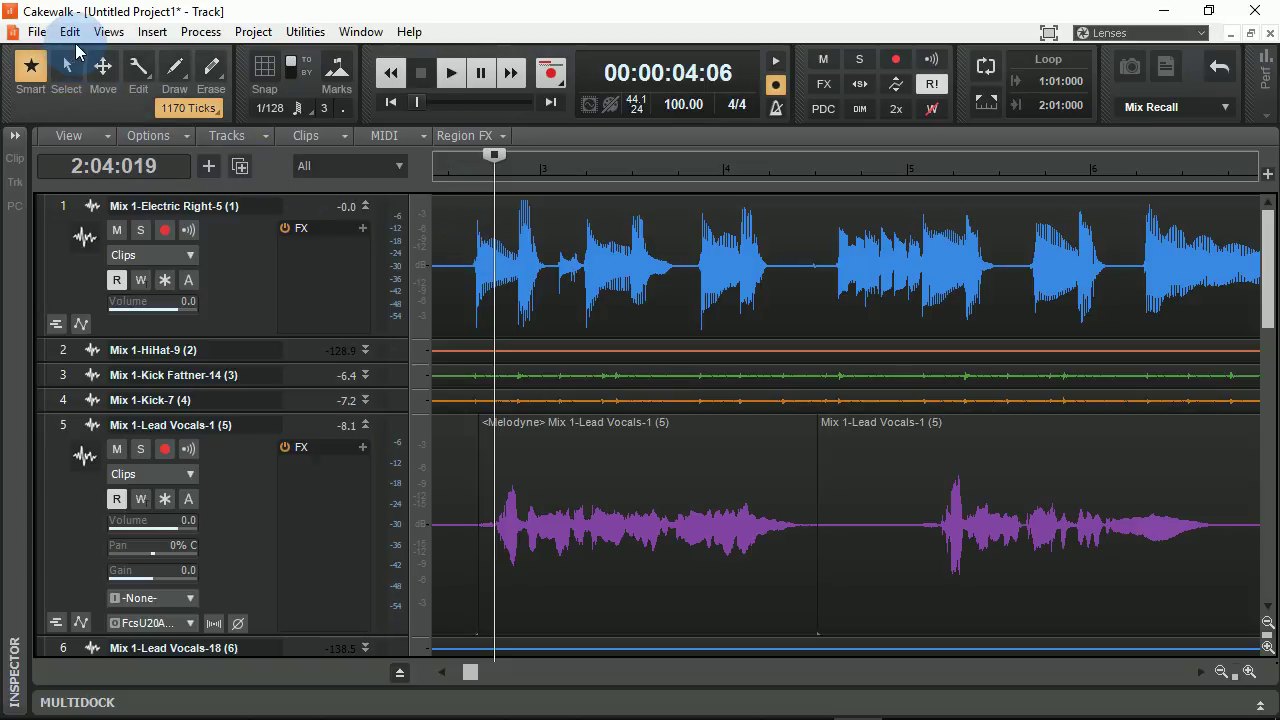
left_click(70, 32)
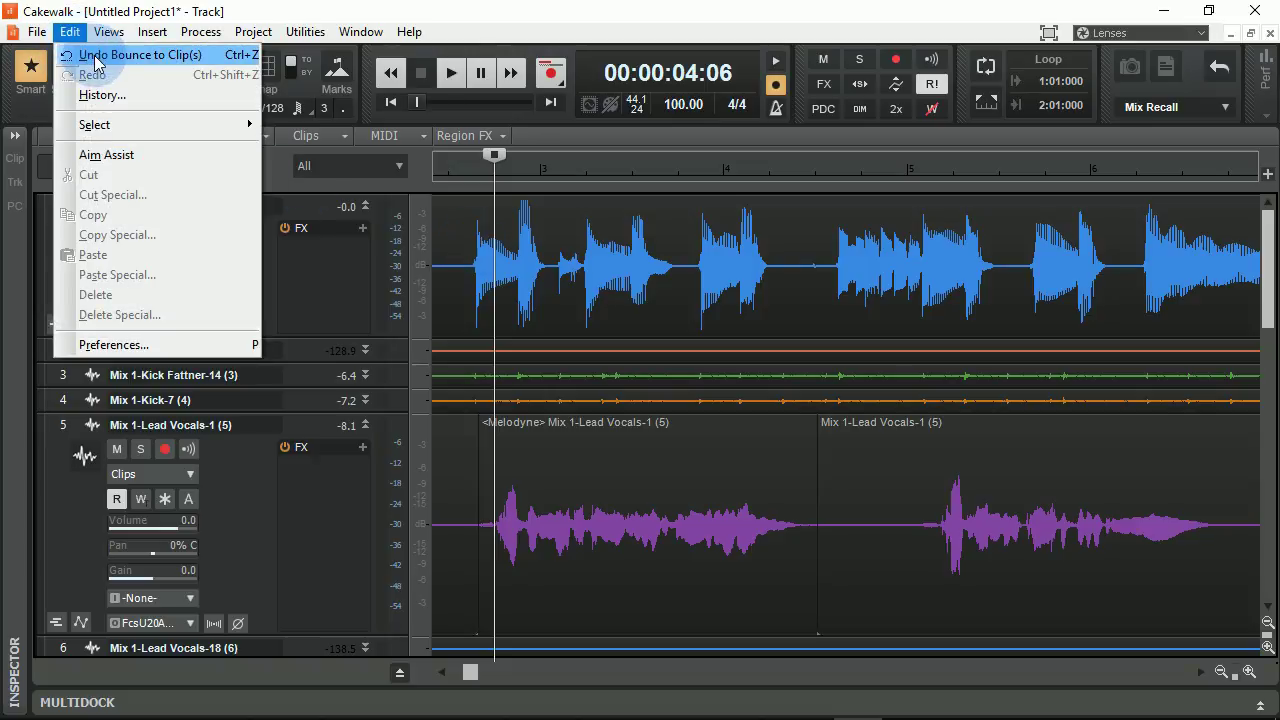
left_click(97, 62)
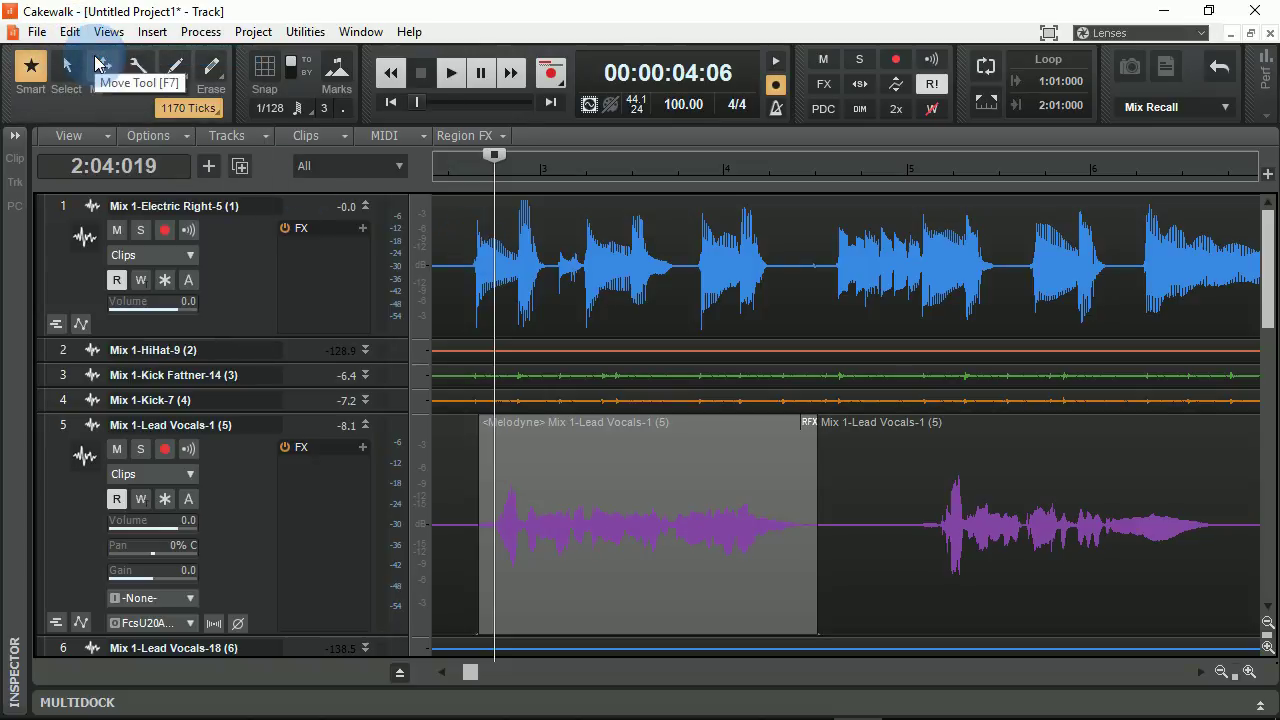
left_click(812, 430)
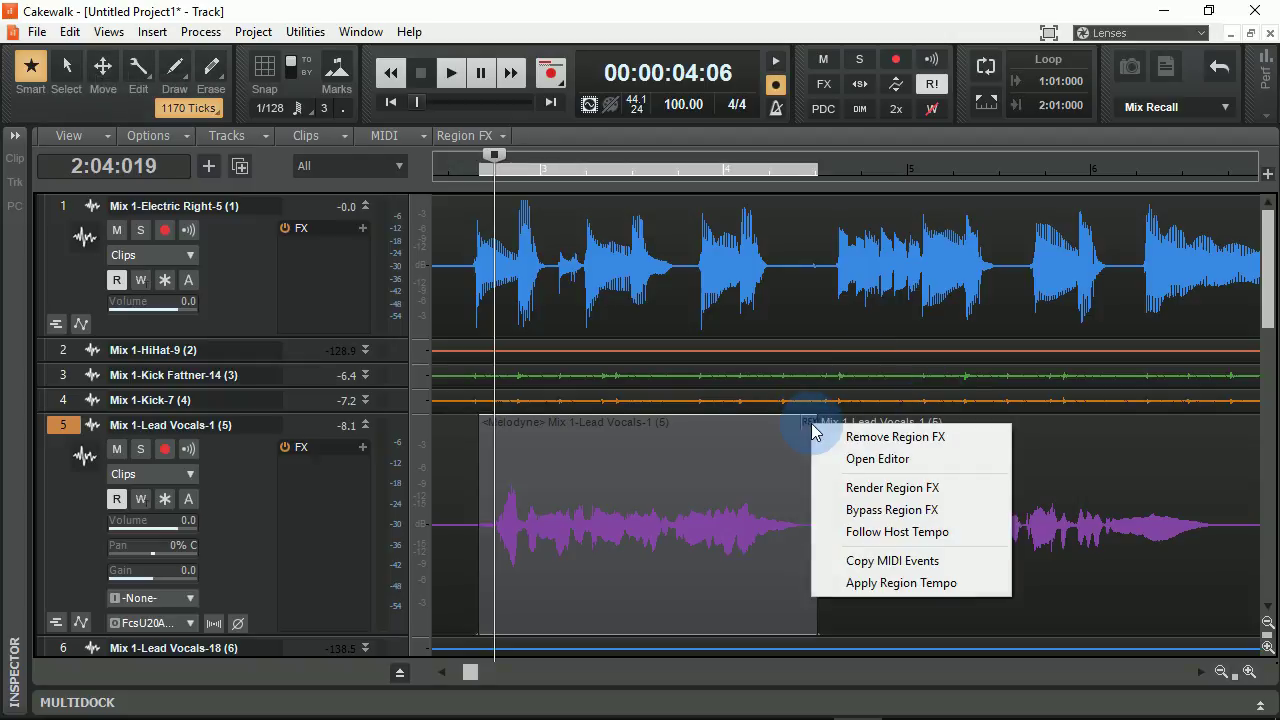
left_click(860, 434)
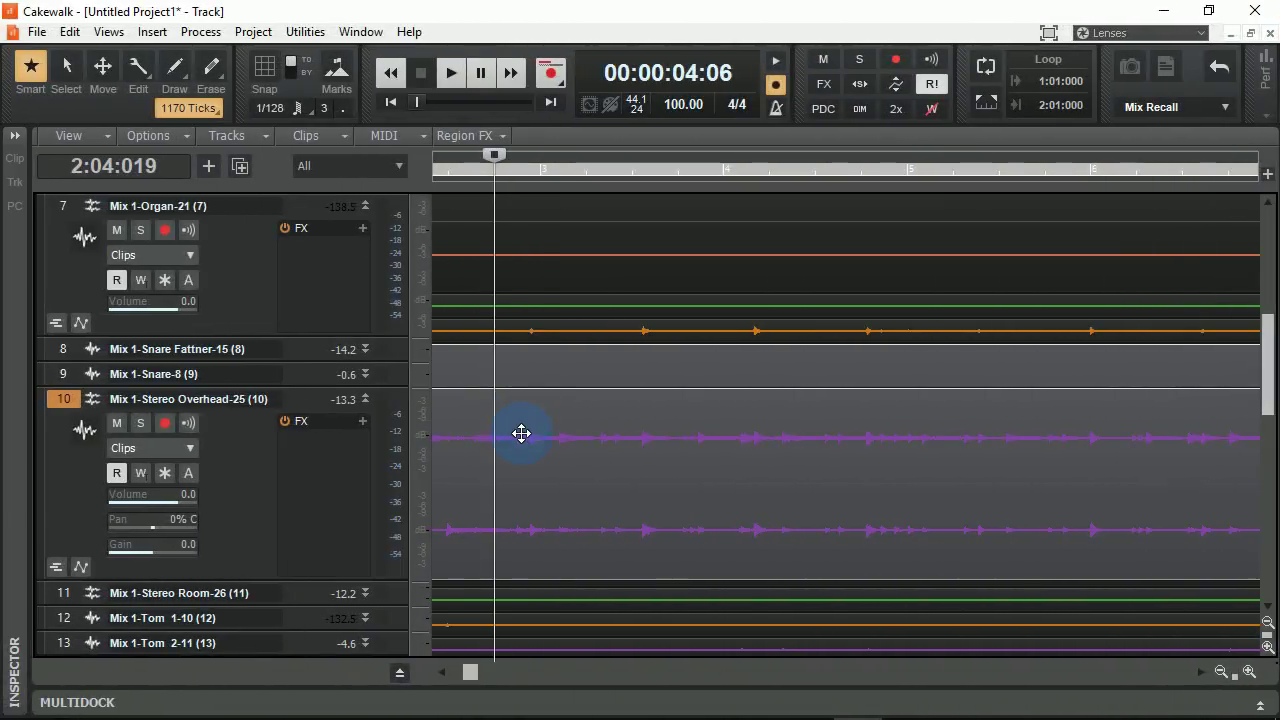
- Turn on Snap at a 1/128-note grid and scroll down to tracks 17–26
left_click_drag(521, 433, 517, 160)
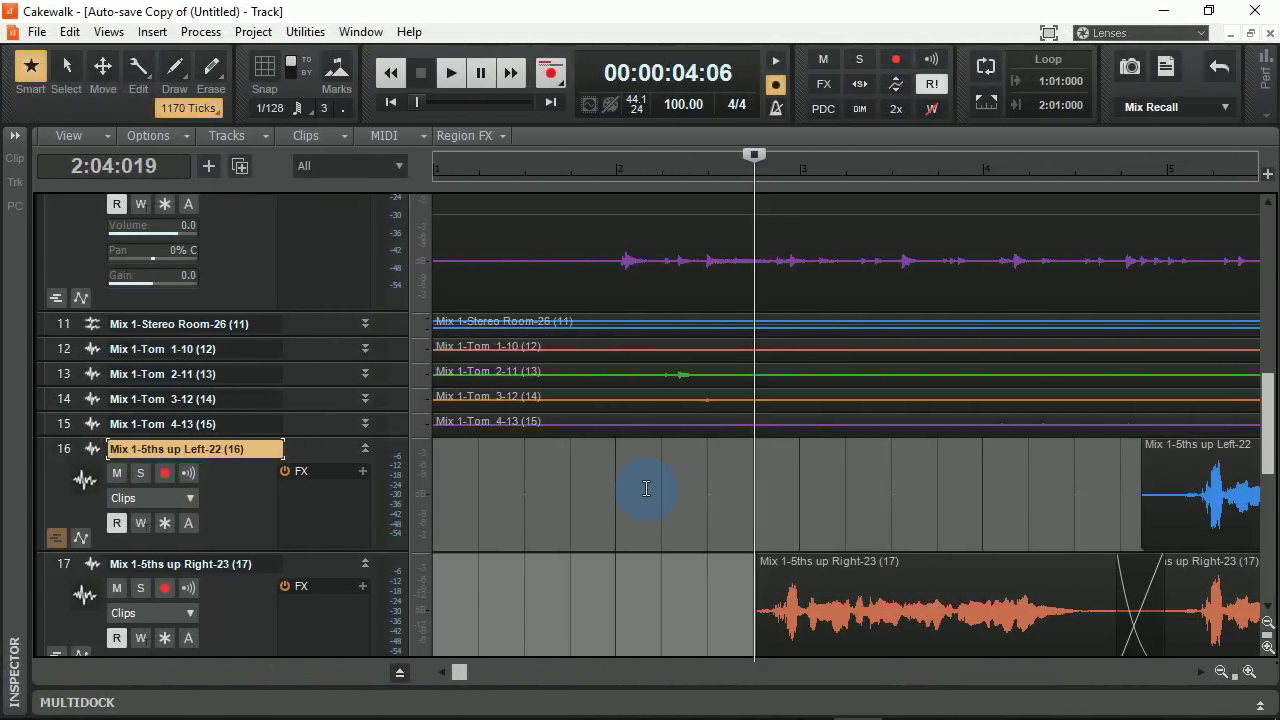
left_click(264, 67)
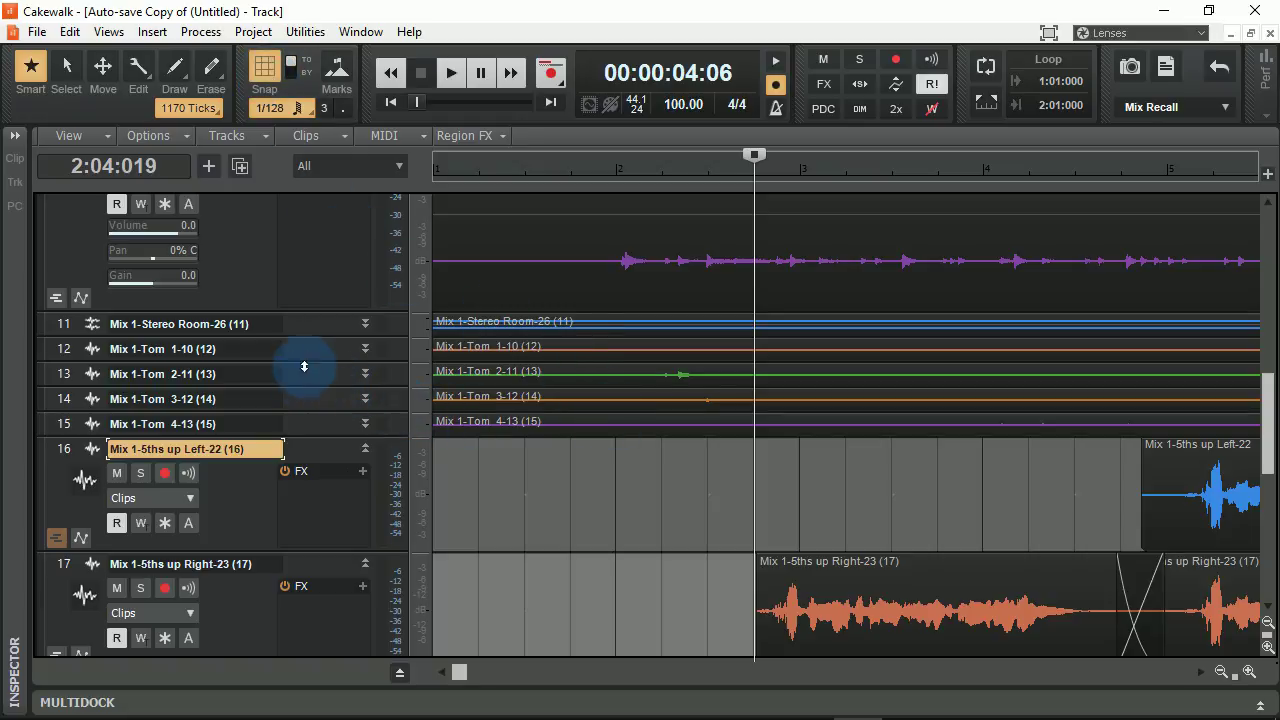
scroll(304, 310, "down", 5)
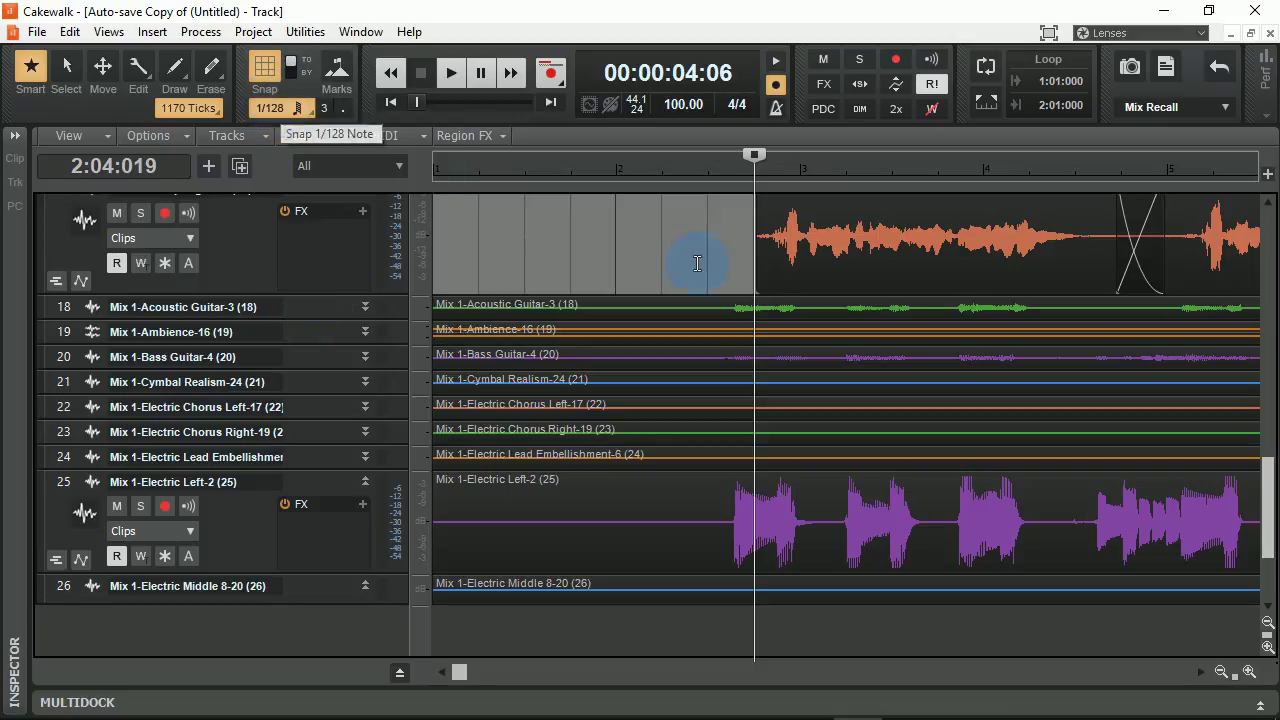
- Set snap resolution to half notes and drag track 17's orange clip earlier
left_click(808, 215)
left_click_drag(808, 215, 757, 223)
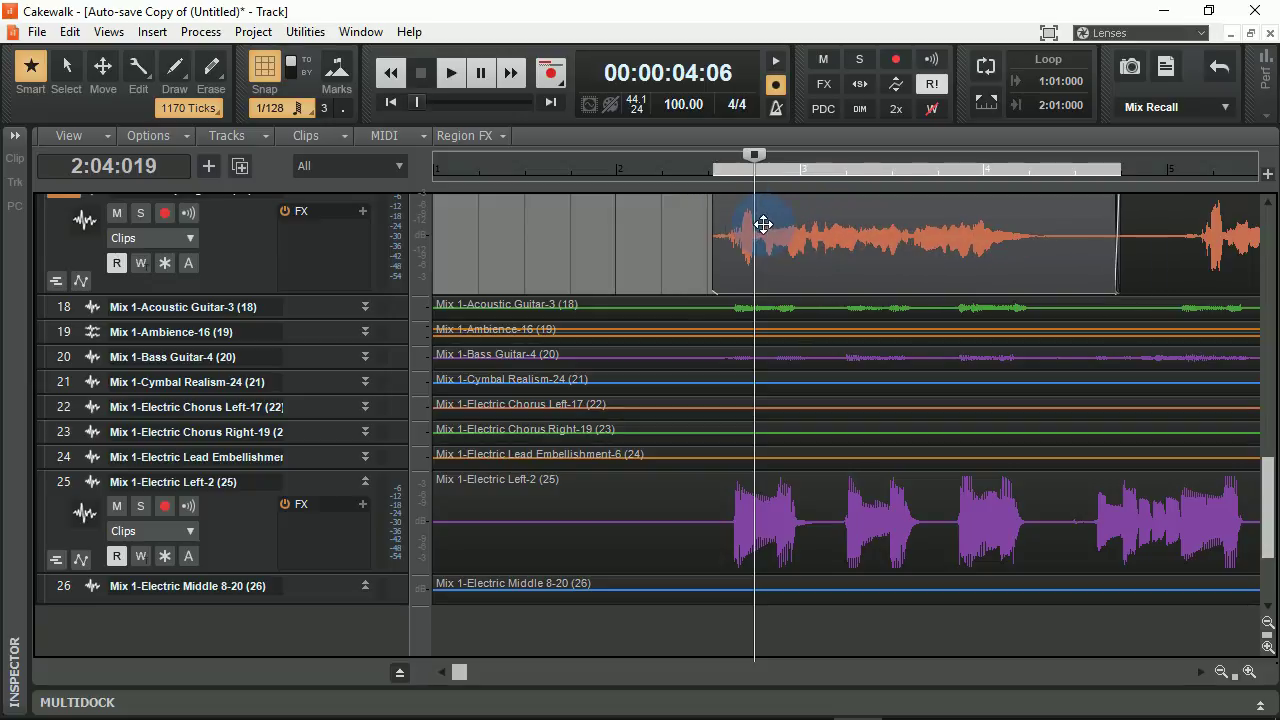
left_click(278, 110)
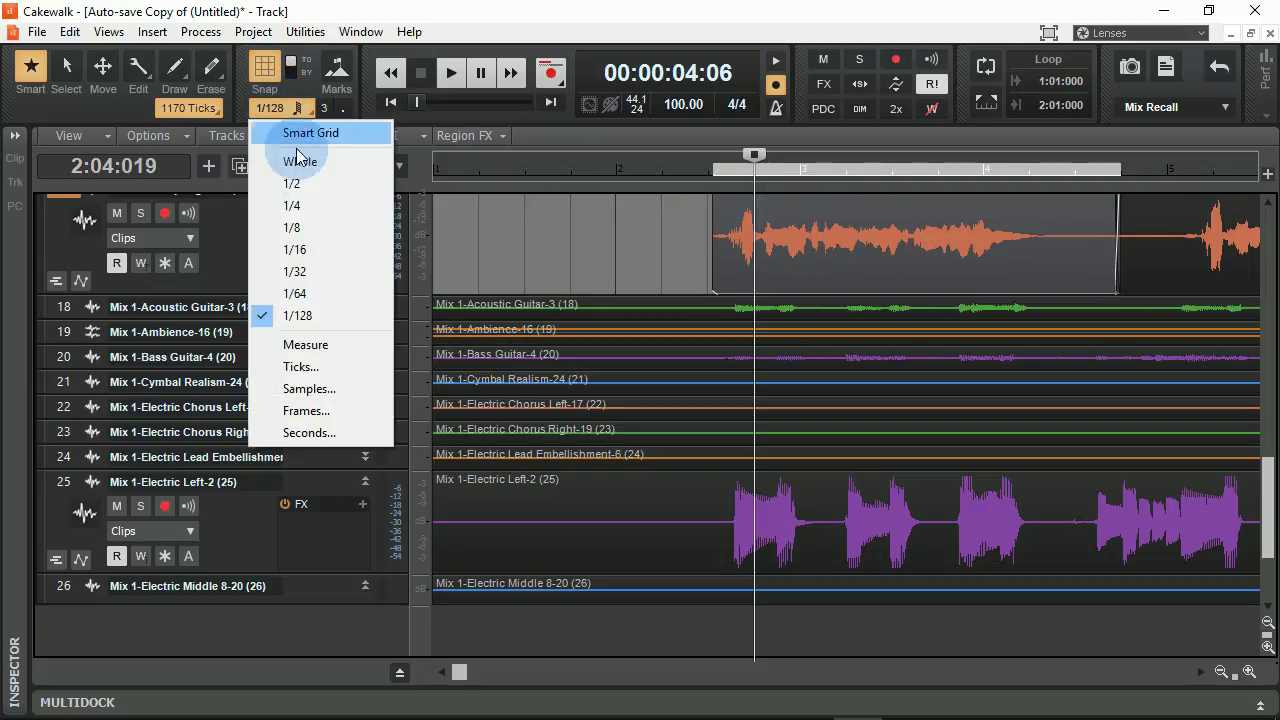
left_click(304, 192)
left_click_drag(790, 217, 525, 233)
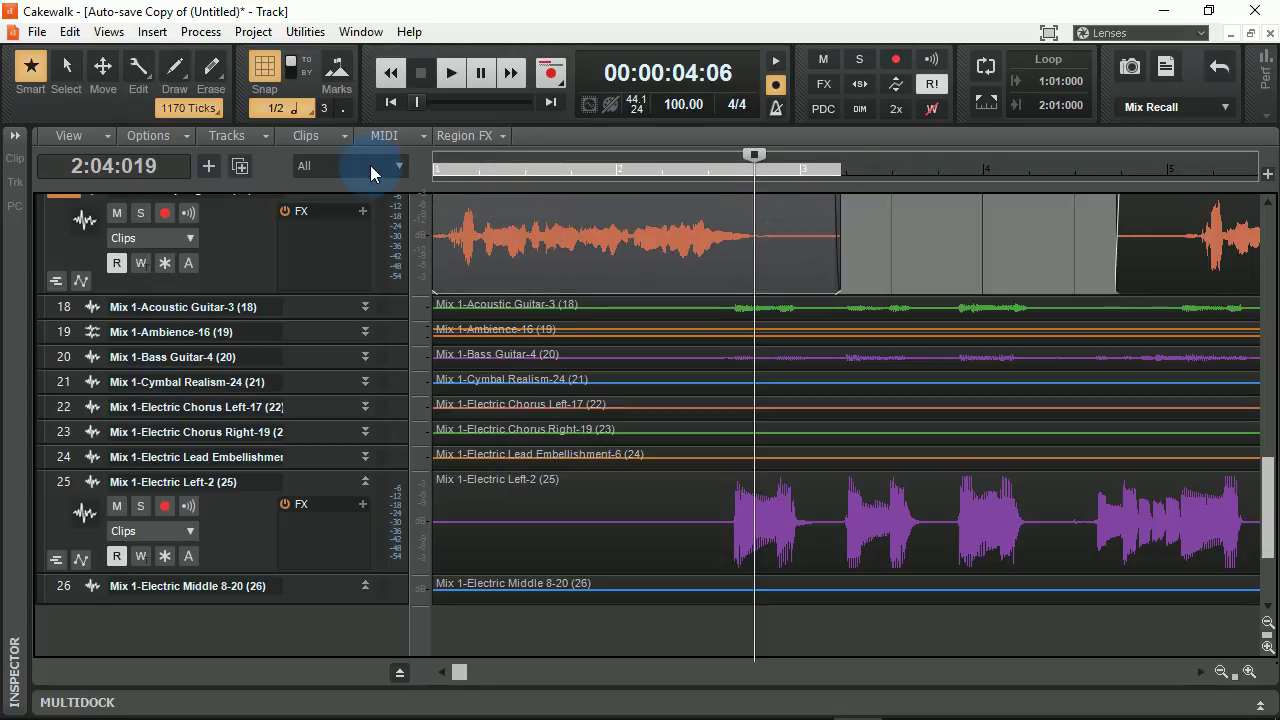
- Snap to whole measures, return the clip to bar 1, and show track 17's Volume lane
left_click(279, 112)
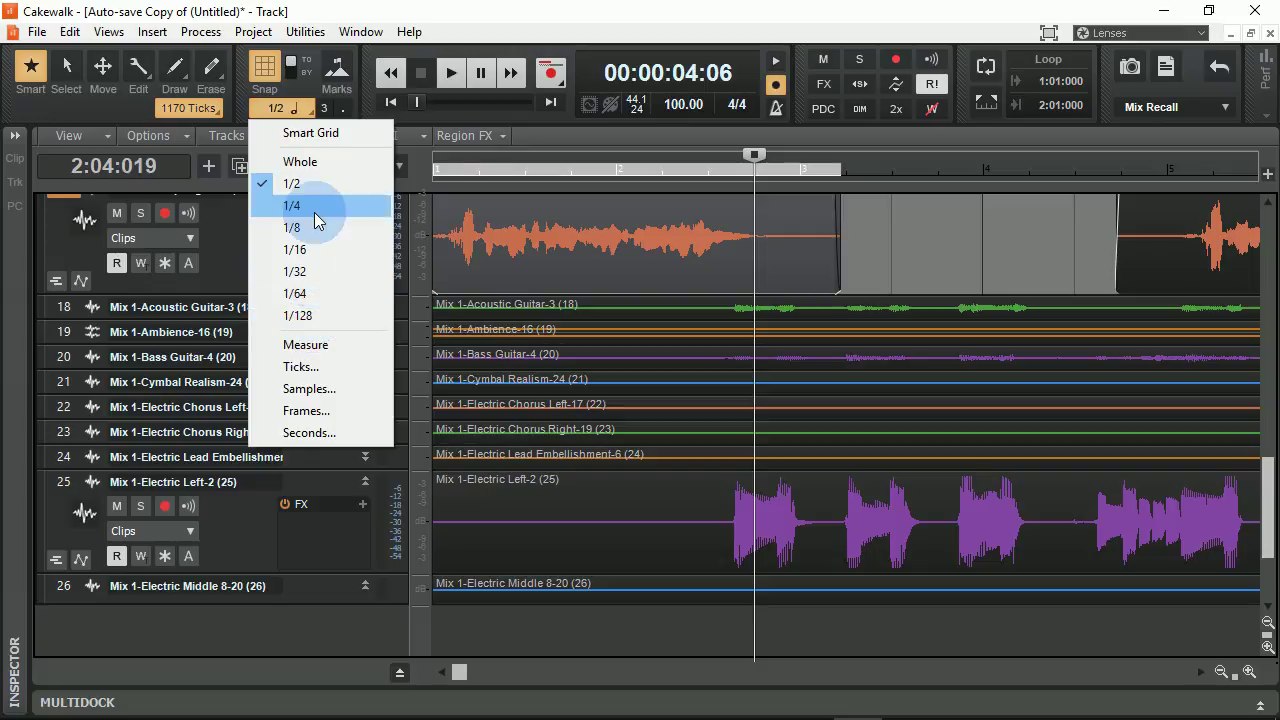
left_click(312, 162)
left_click_drag(488, 215, 701, 215)
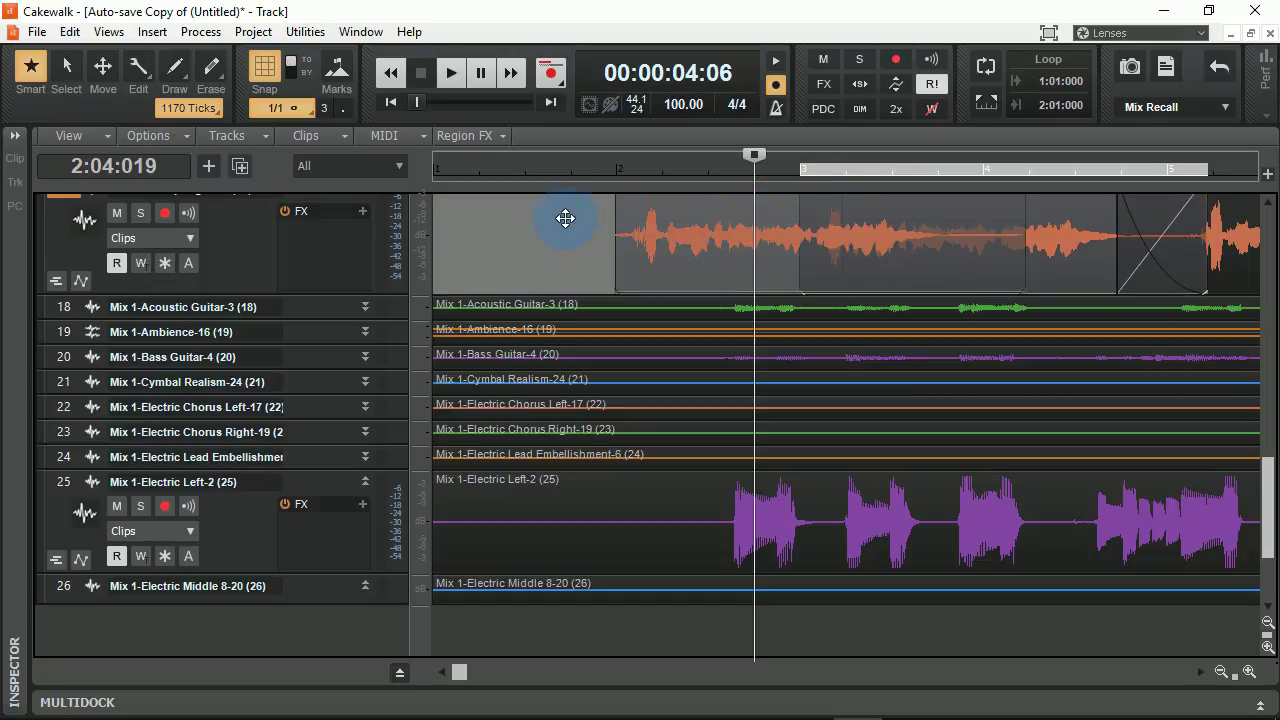
left_click_drag(565, 218, 505, 228)
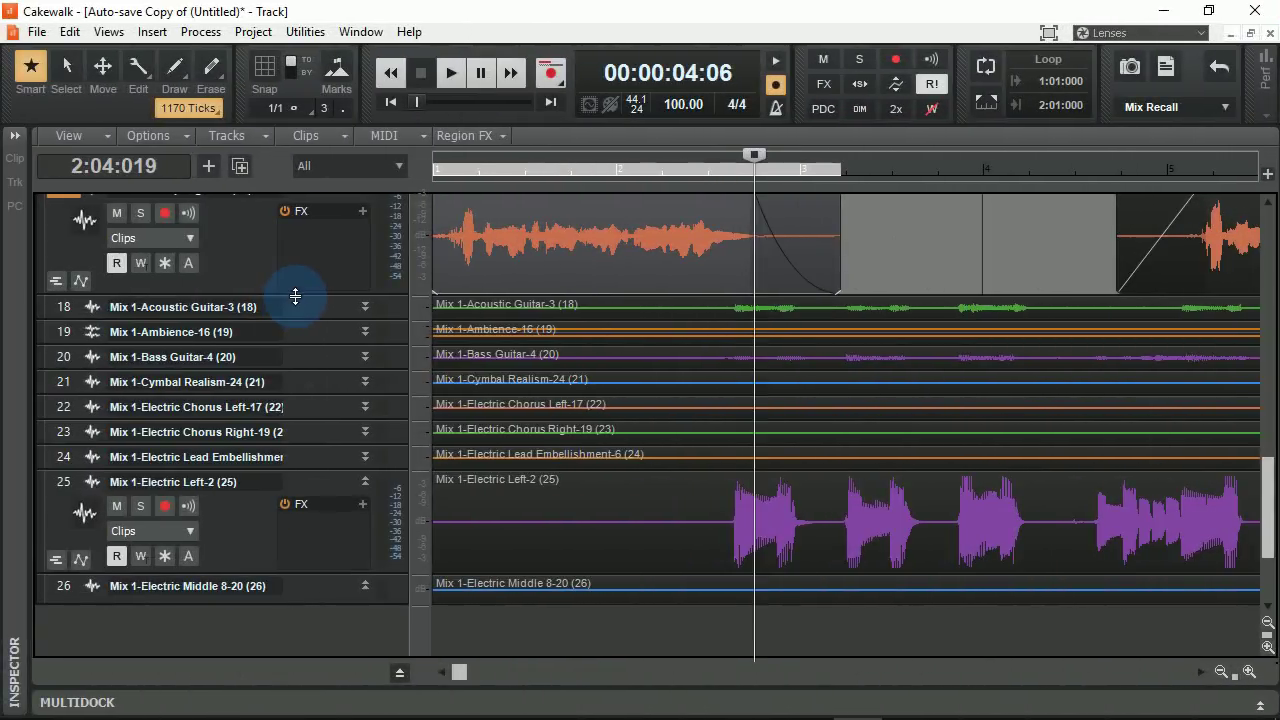
left_click_drag(295, 296, 300, 410)
left_click(81, 399)
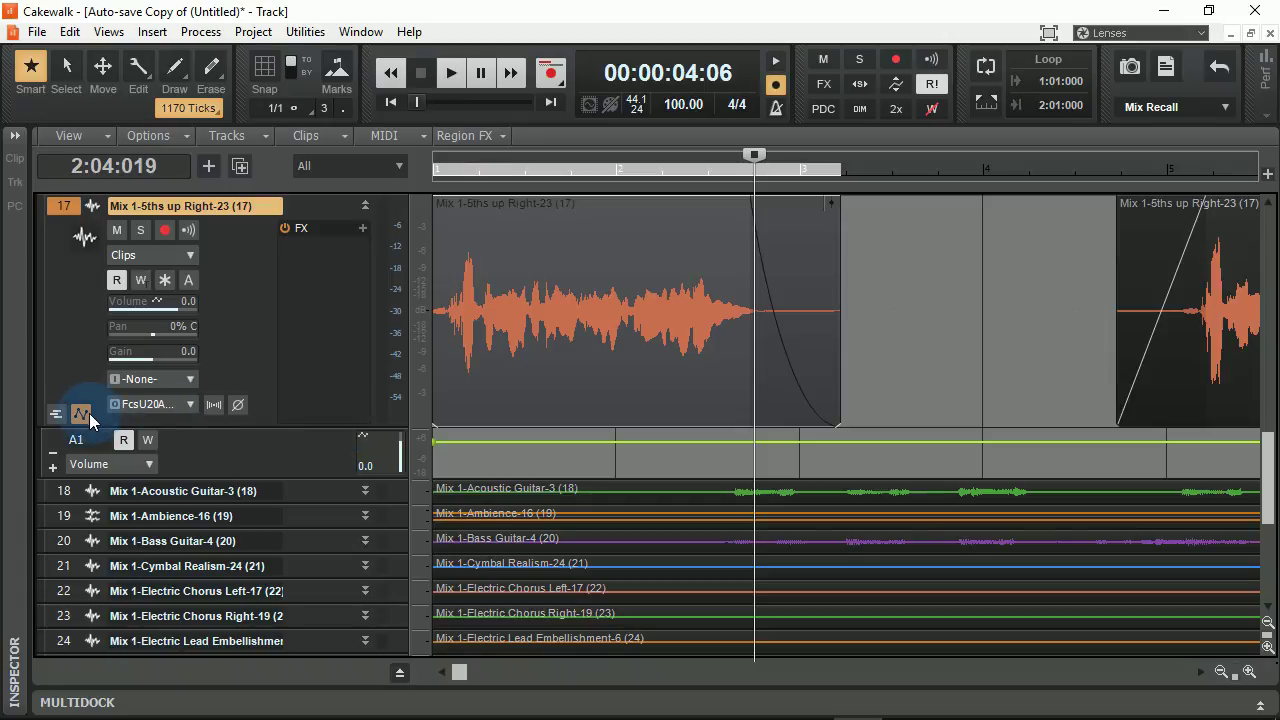
- Add A2 Pan and A3 Automated Mute lanes under track 17, then select Volume lane A1
left_click(50, 468)
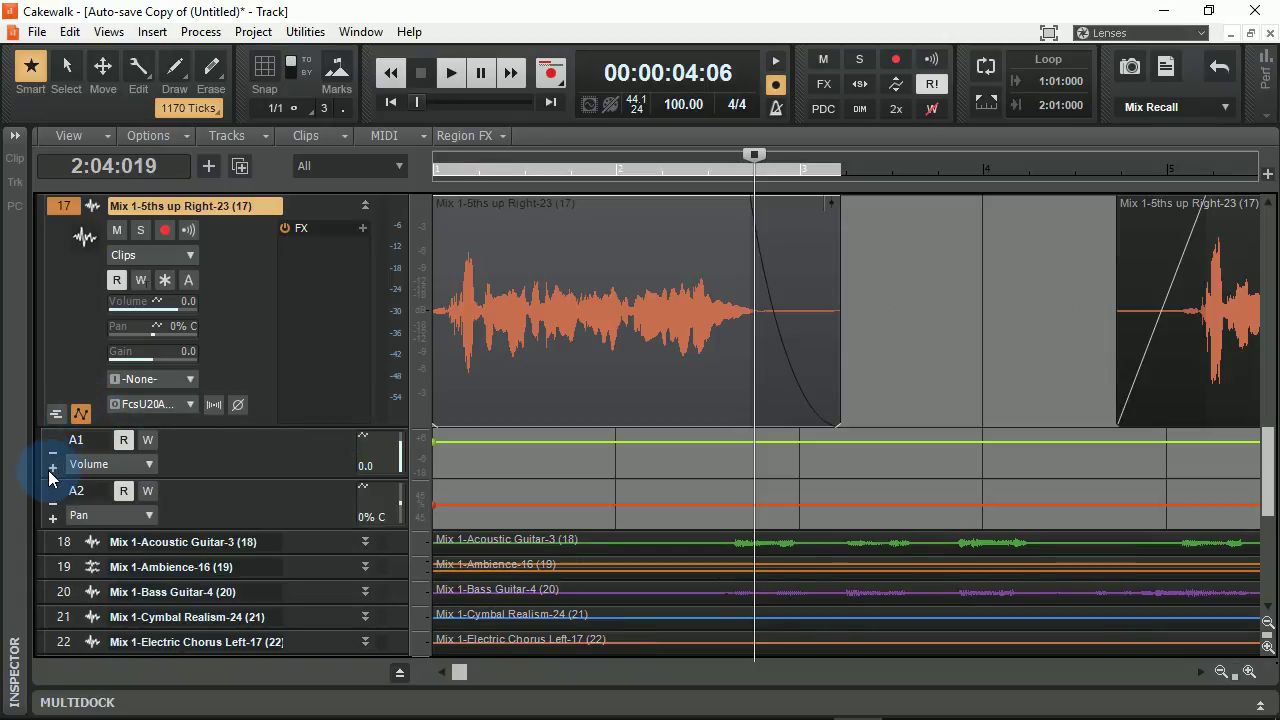
left_click(52, 517)
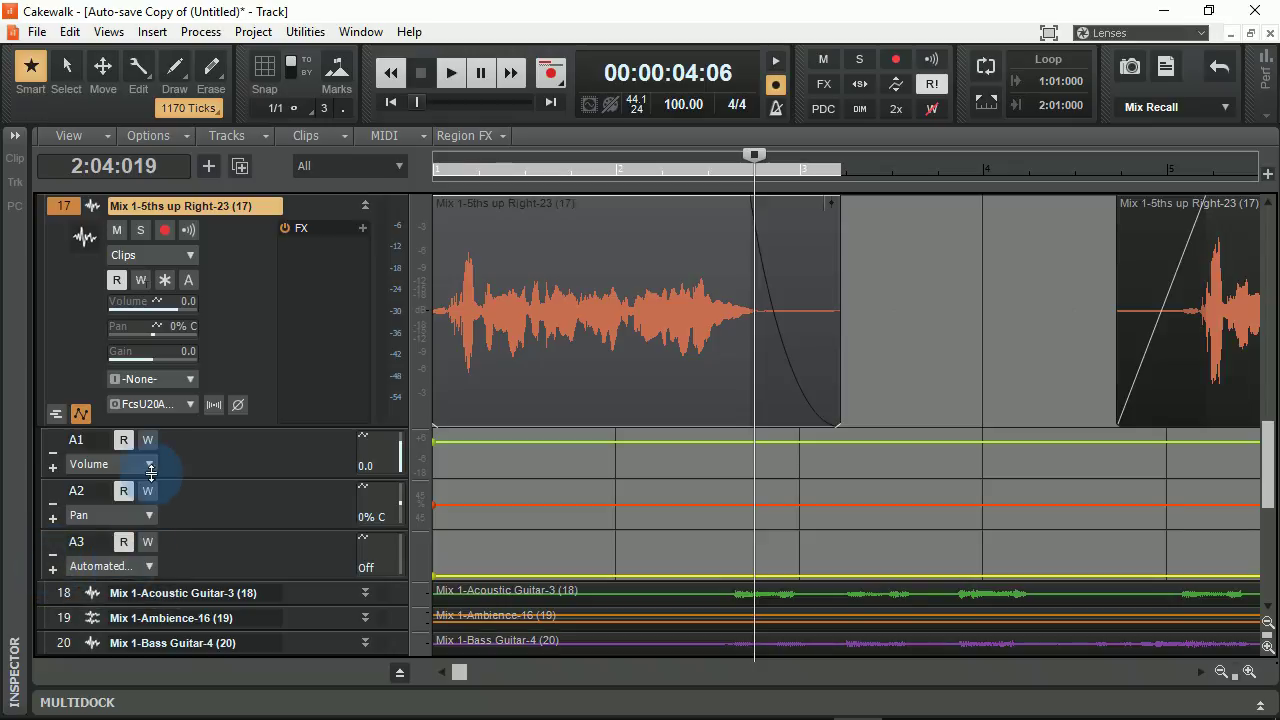
left_click(149, 513)
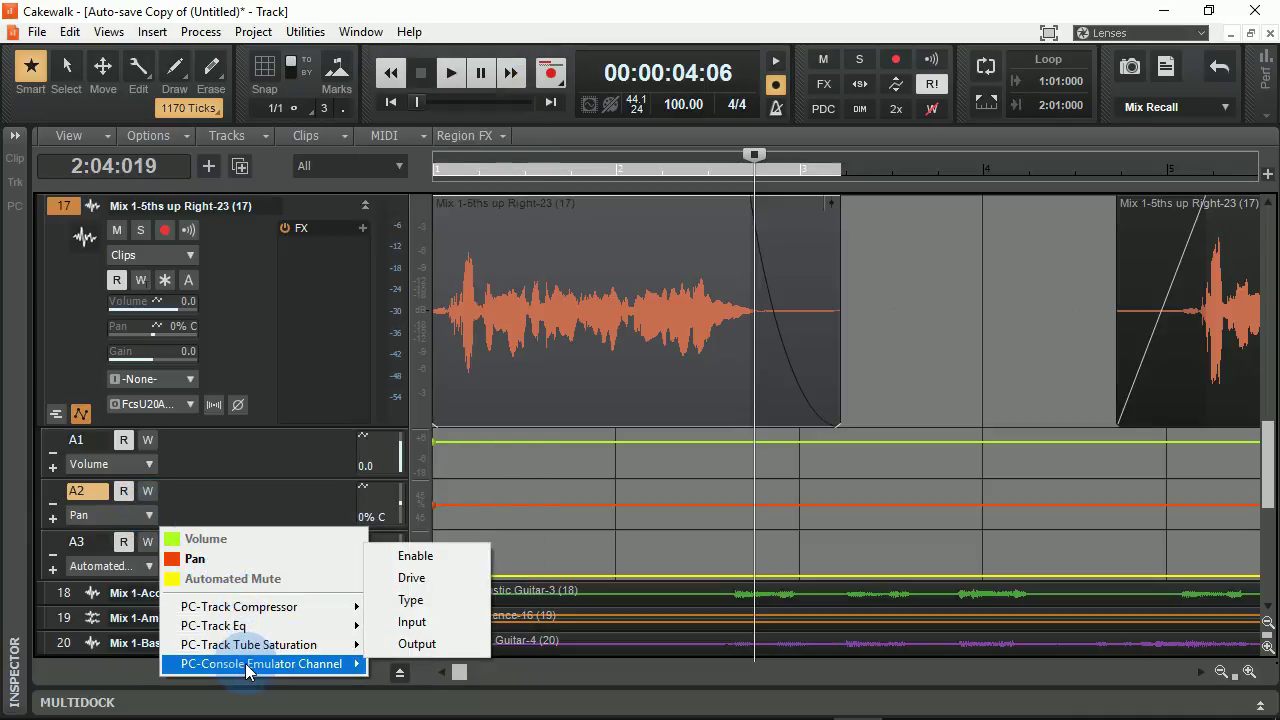
left_click(225, 449)
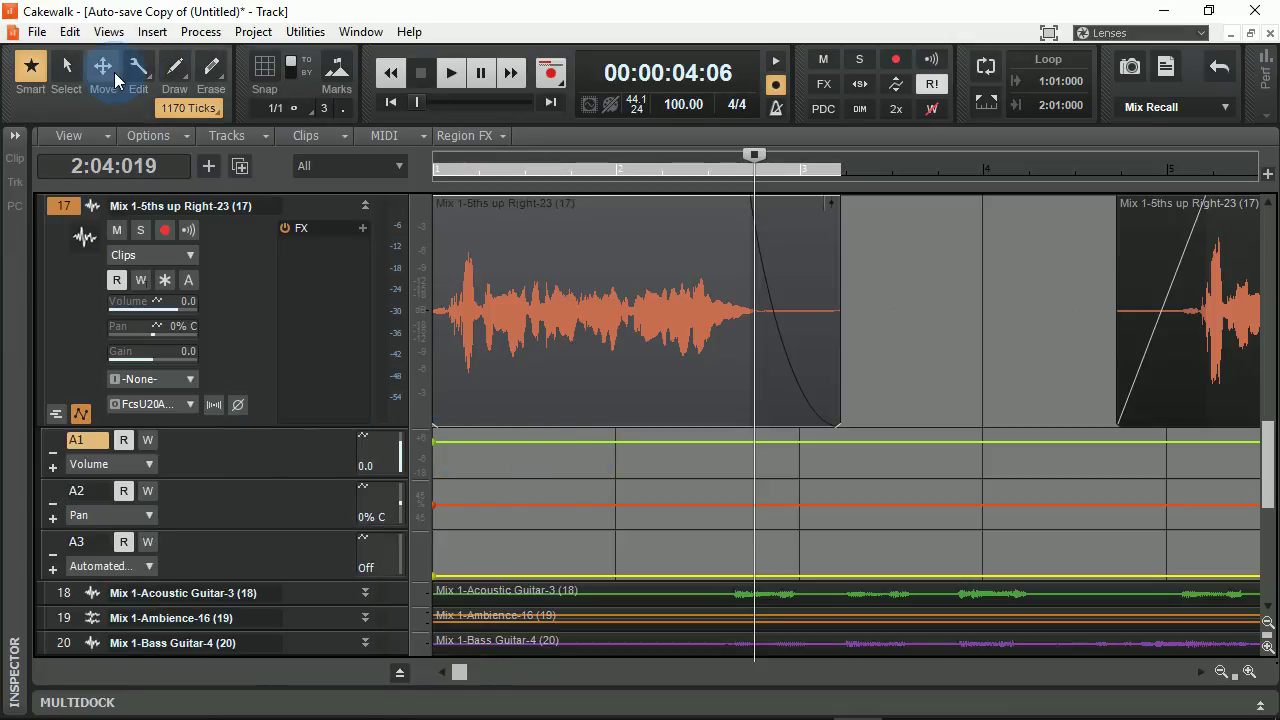
- Draw a wavy freehand volume curve over the first bar, then undo it
left_click(163, 72)
left_click(463, 402)
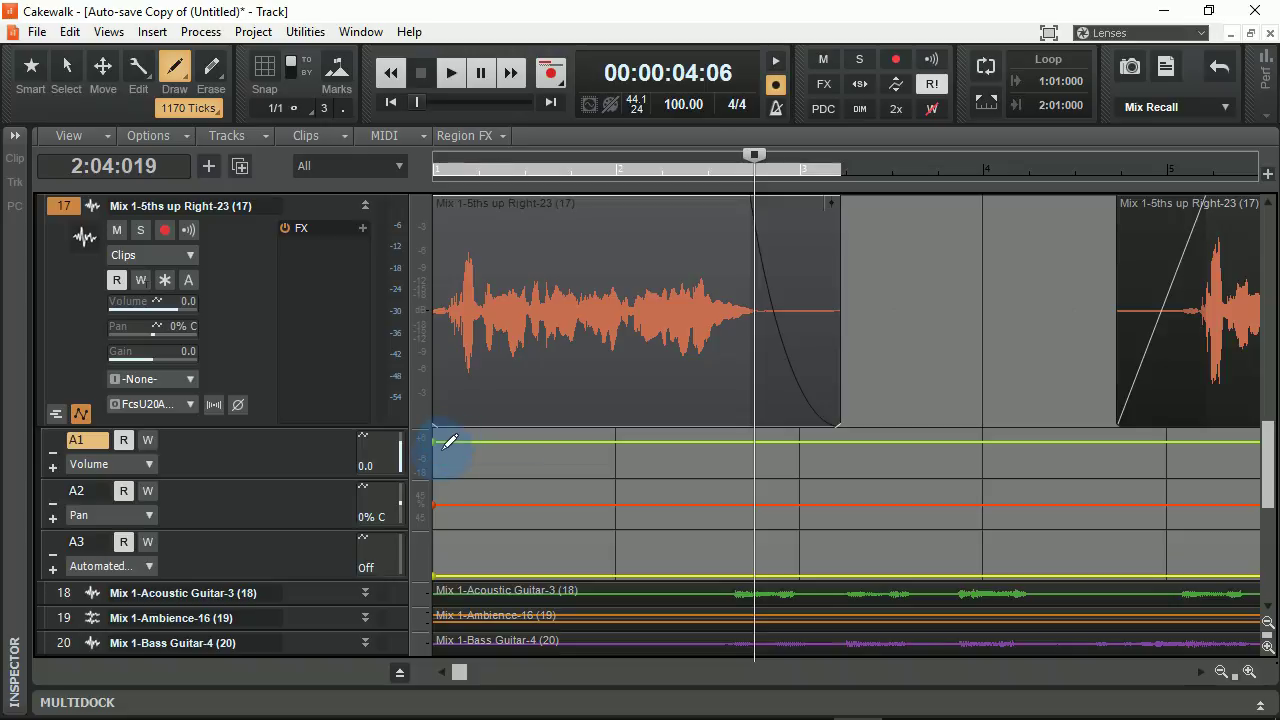
mouse_move(447, 446)
left_mouse_down()
mouse_move(498, 458)
mouse_move(526, 435)
mouse_move(550, 447)
mouse_move(709, 432)
mouse_move(748, 438)
left_mouse_up()
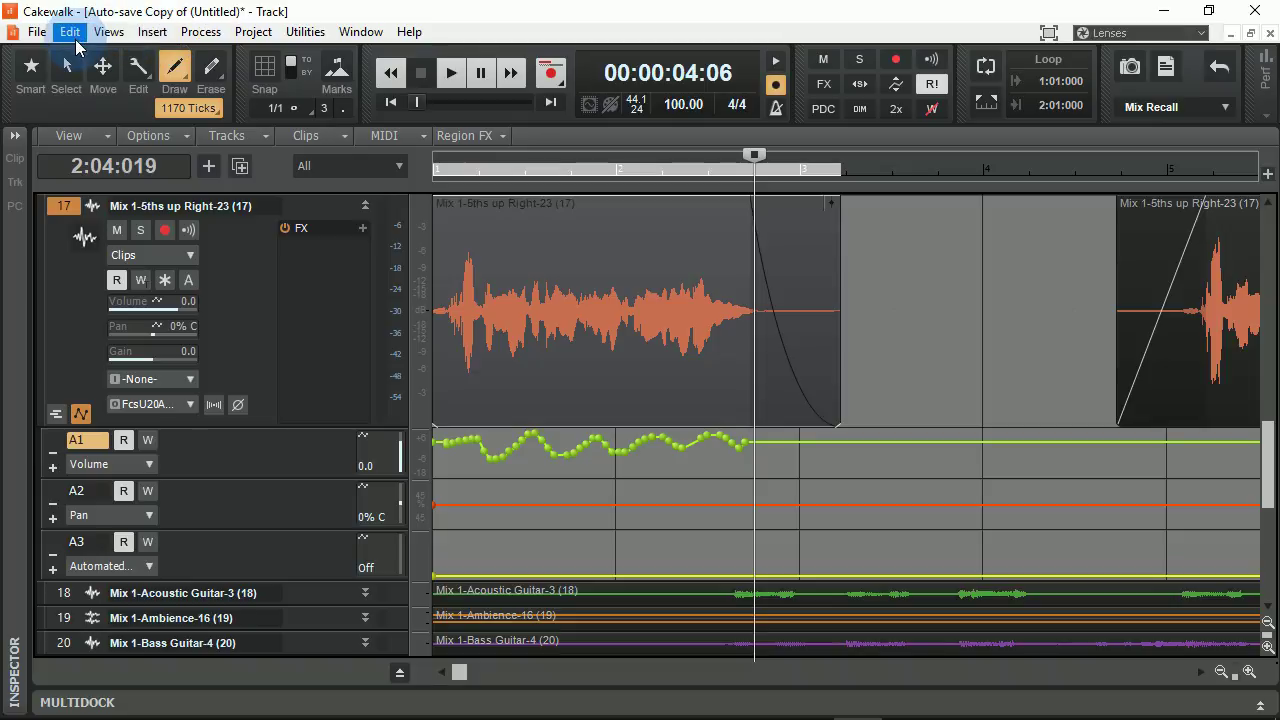
left_click(524, 121)
key("ctrl+z")
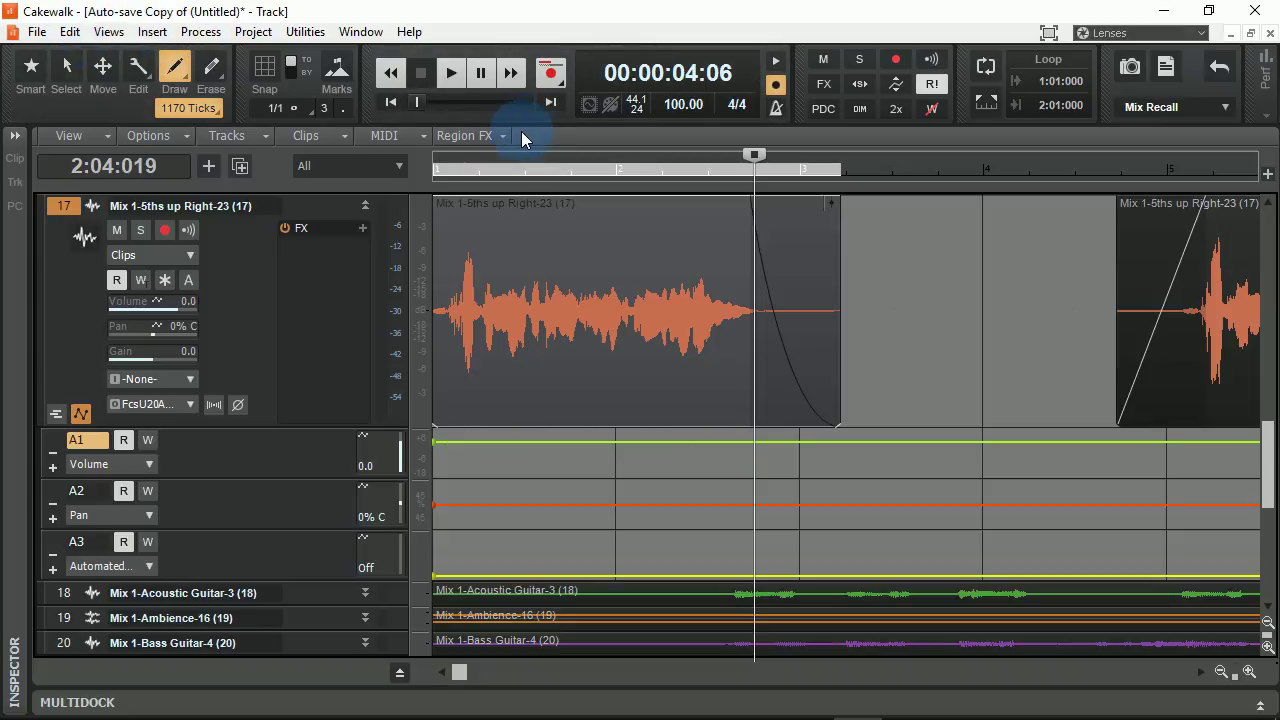
- With the Smart tool, add Volume nodes rising to about 6 dB, dipping, then holding at -4.1 dB
left_click(34, 58)
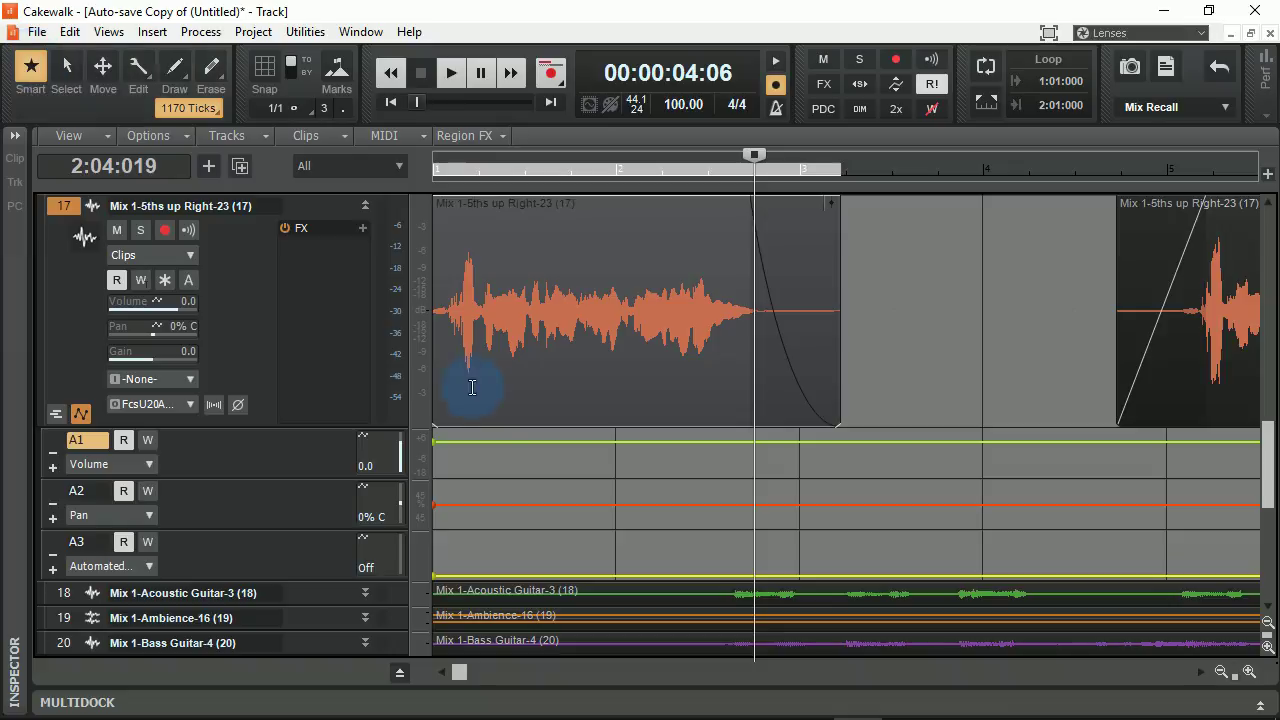
mouse_move(483, 434)
left_mouse_down()
mouse_move(514, 434)
mouse_move(457, 423)
mouse_move(469, 424)
left_mouse_up()
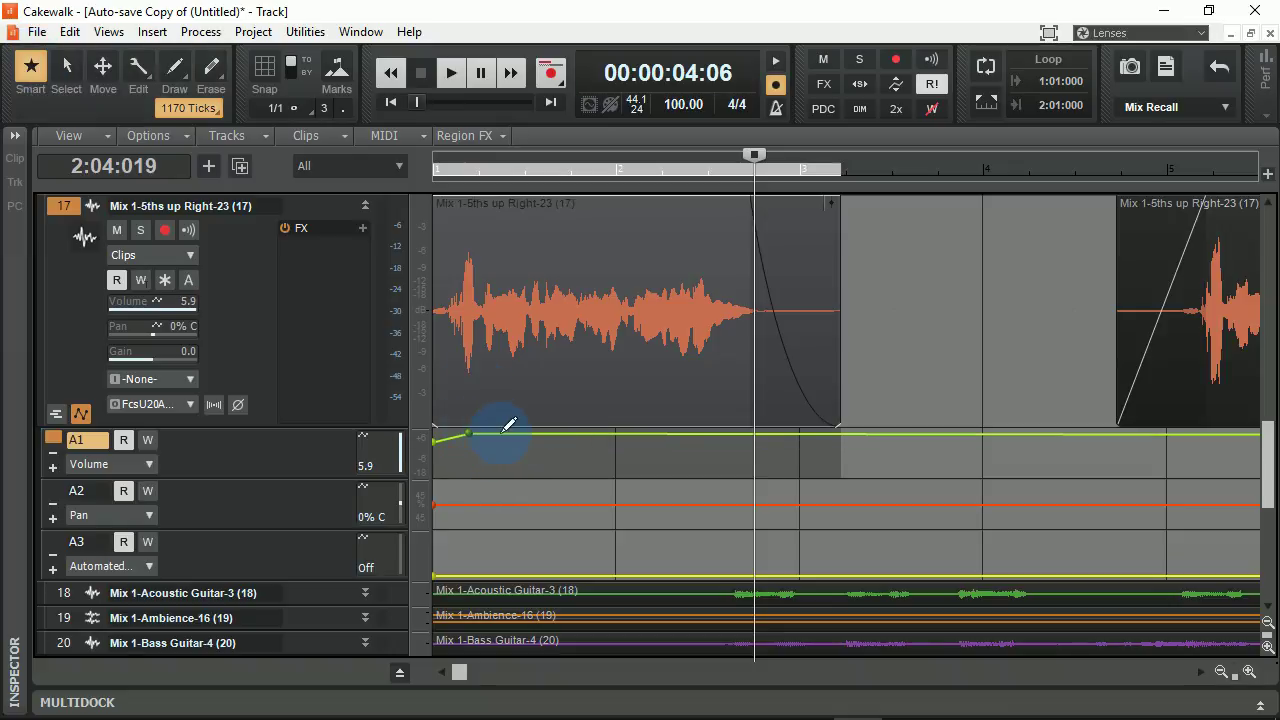
left_click(499, 433)
left_click(529, 434)
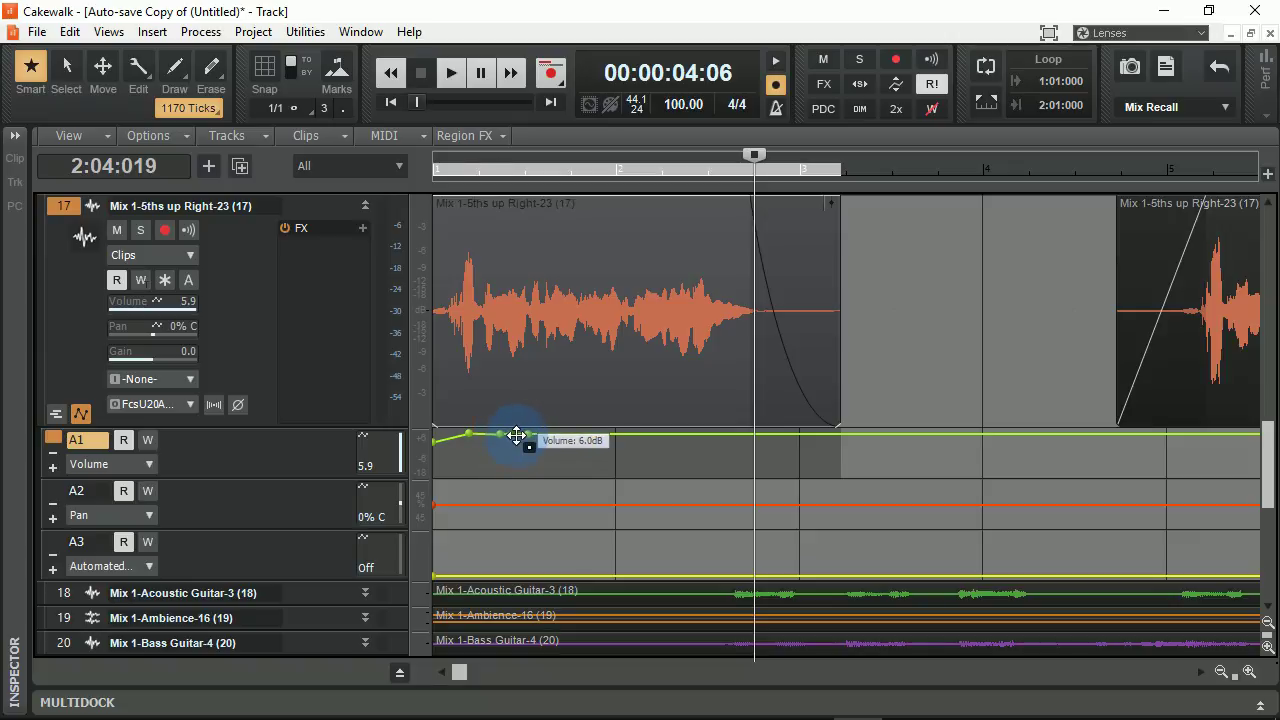
left_click_drag(514, 436, 475, 471)
mouse_move(582, 431)
left_mouse_down()
mouse_move(562, 433)
mouse_move(582, 431)
mouse_move(589, 451)
mouse_move(558, 456)
mouse_move(603, 433)
mouse_move(638, 438)
mouse_move(634, 423)
mouse_move(633, 479)
mouse_move(629, 429)
mouse_move(633, 447)
left_mouse_up()
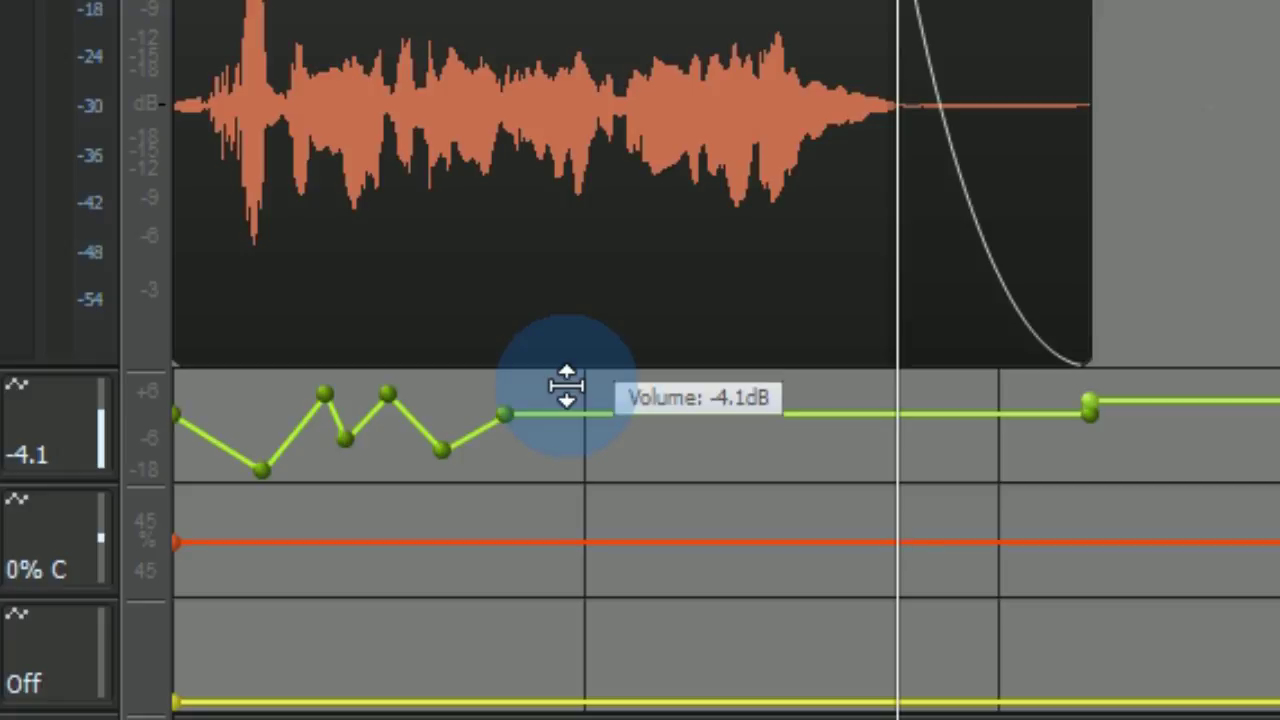
- Drag track 17's volume envelope segments and add two new nodes along the clip
mouse_move(566, 386)
left_mouse_down()
mouse_move(580, 349)
mouse_move(583, 403)
mouse_move(586, 357)
mouse_move(586, 386)
left_mouse_up()
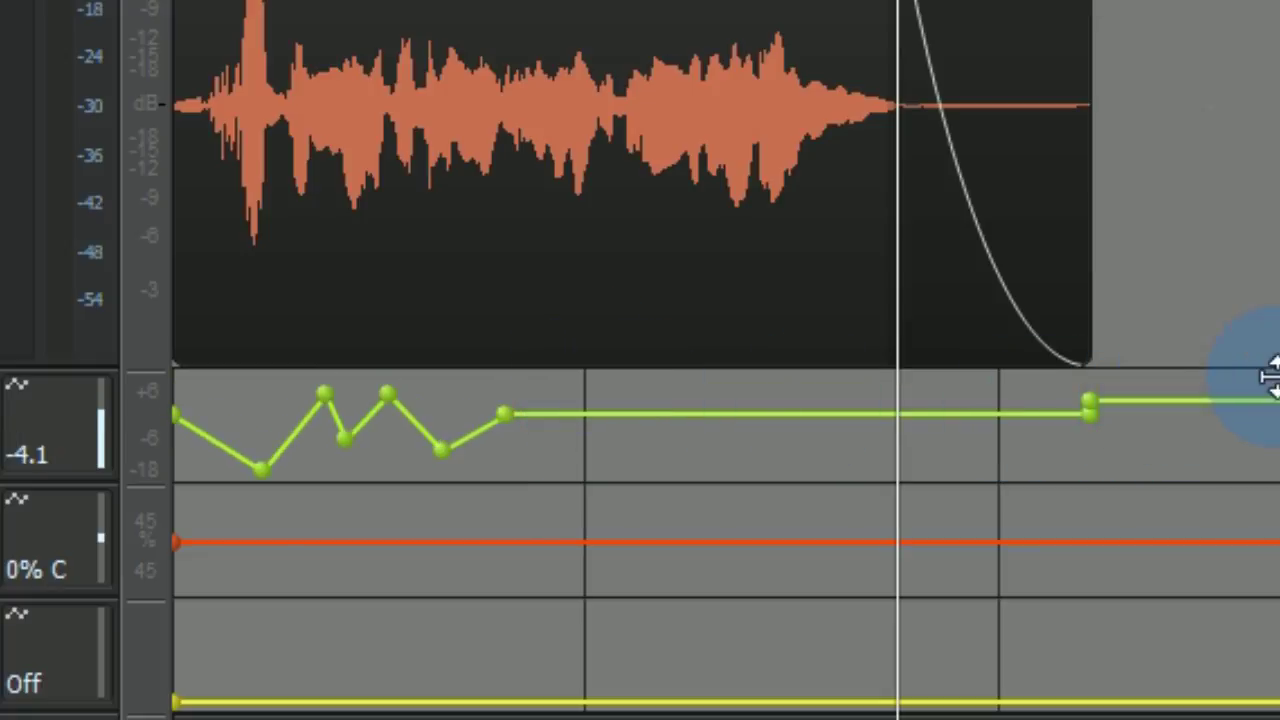
mouse_move(1268, 398)
left_mouse_down()
mouse_move(1275, 457)
mouse_move(1272, 372)
mouse_move(1272, 420)
mouse_move(1272, 375)
mouse_move(1272, 394)
left_mouse_up()
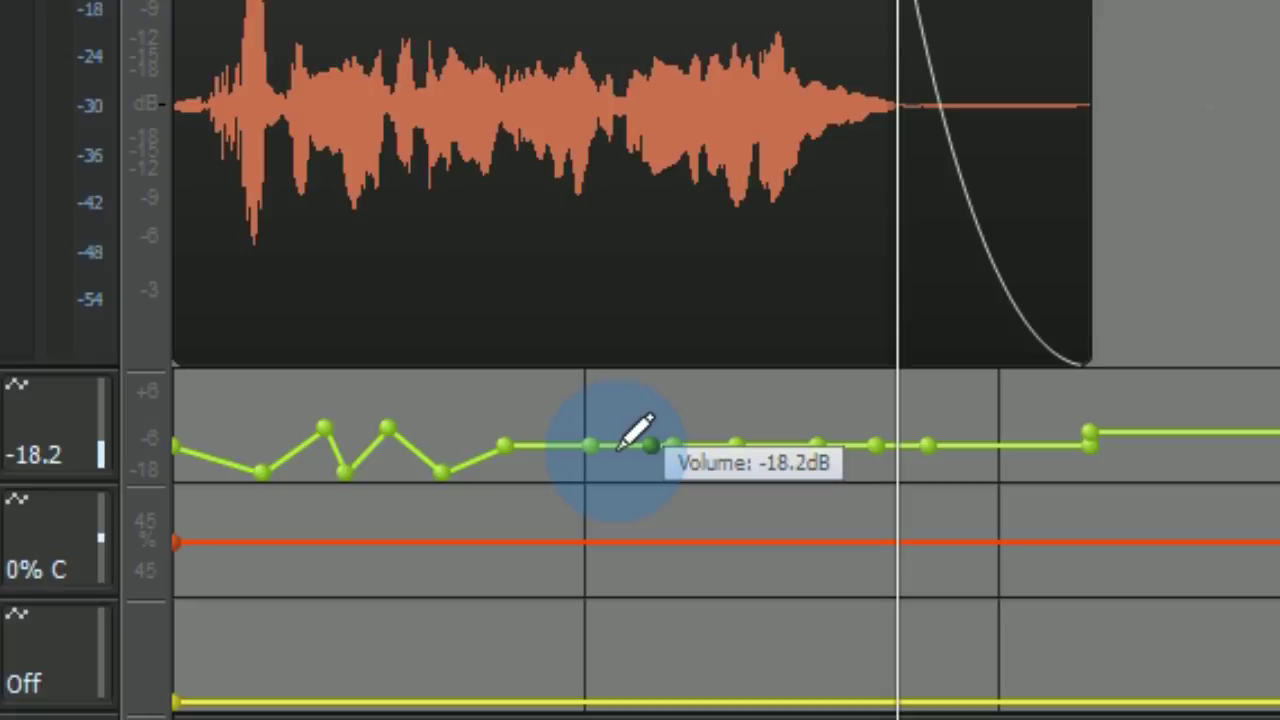
left_click(614, 445)
left_click(1000, 445)
- Reset the volume node near the clip's end to default, then delete it
right_click(1005, 445)
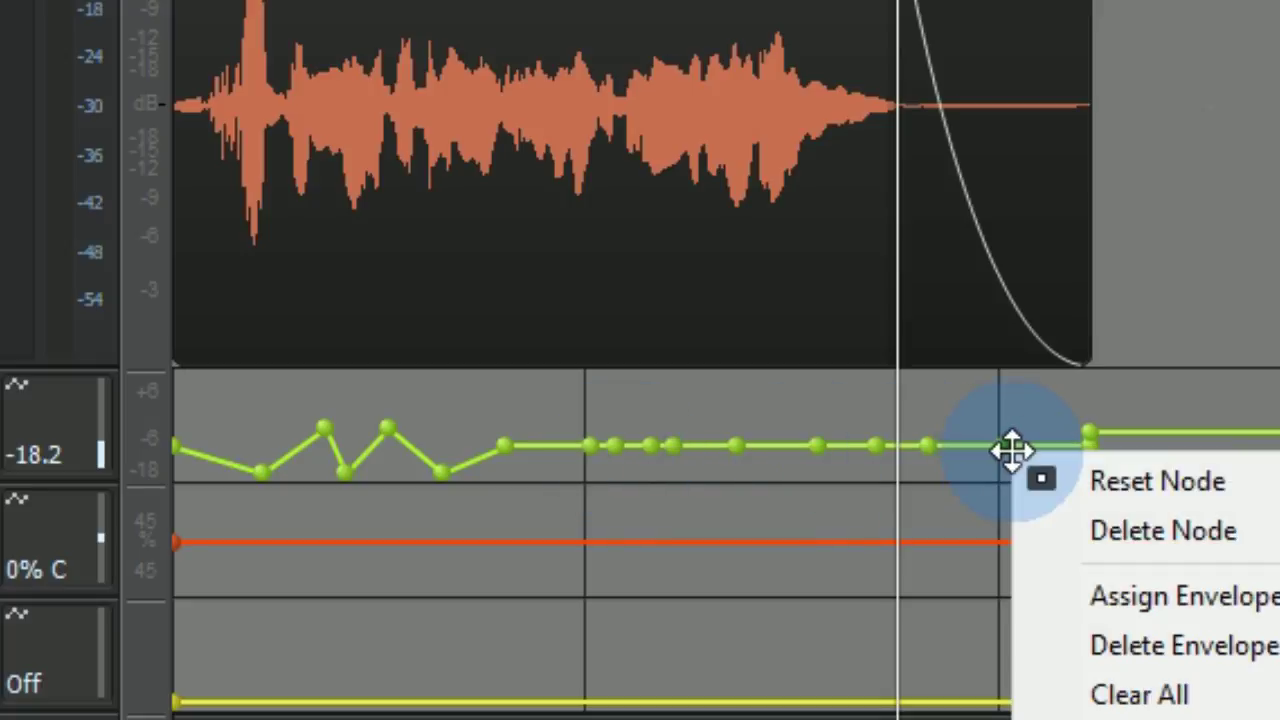
left_click(1131, 474)
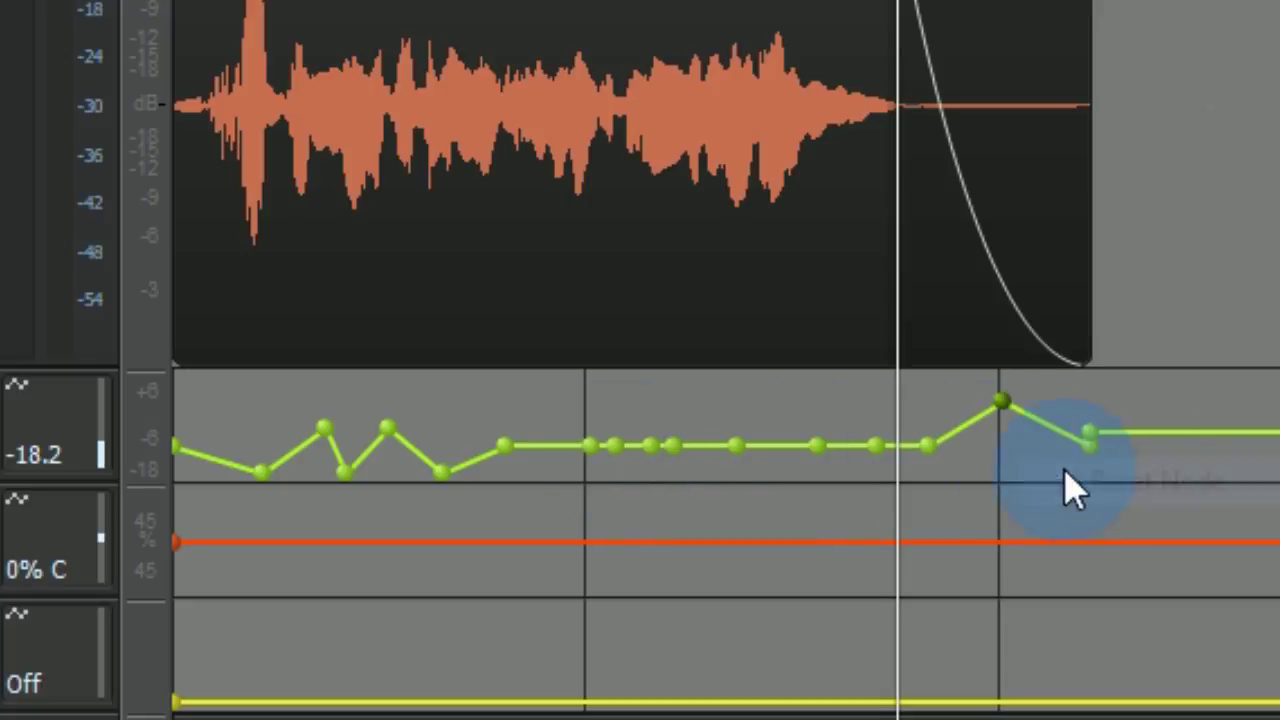
right_click(997, 401)
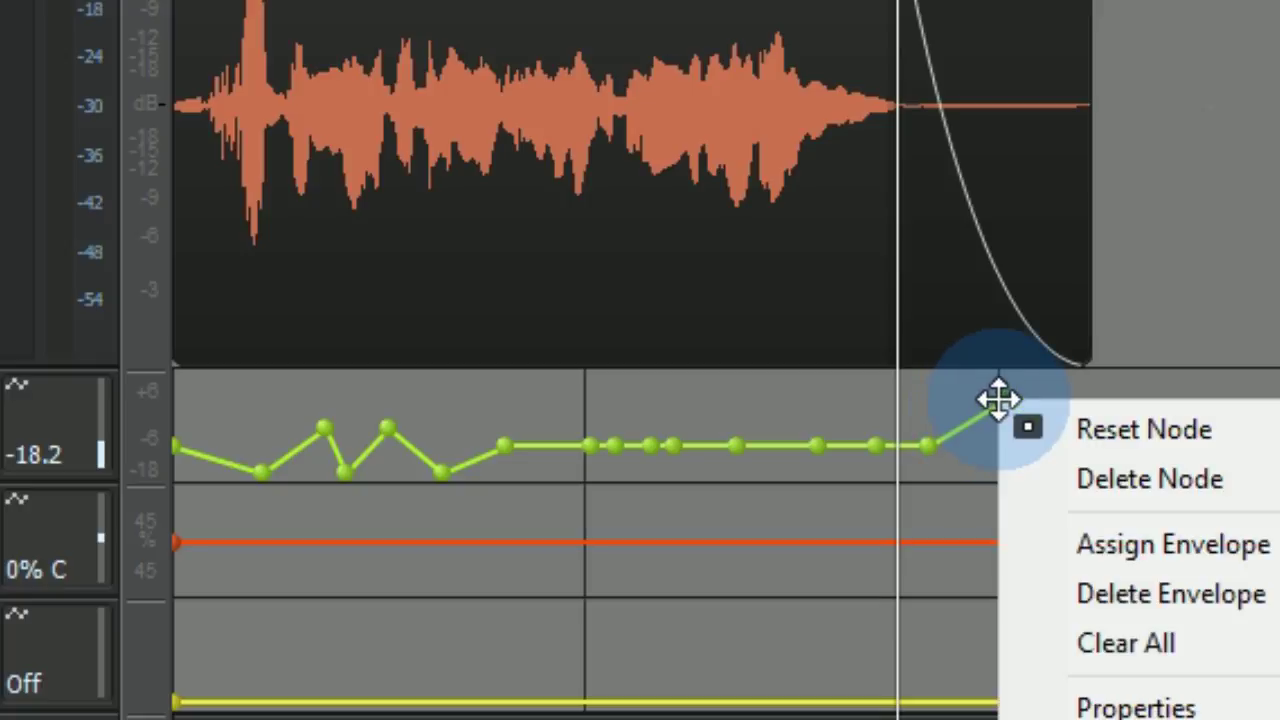
left_click(1112, 474)
- Clear all volume automation and reset the start node, leaving a flat -0.3 dB envelope
right_click(1012, 443)
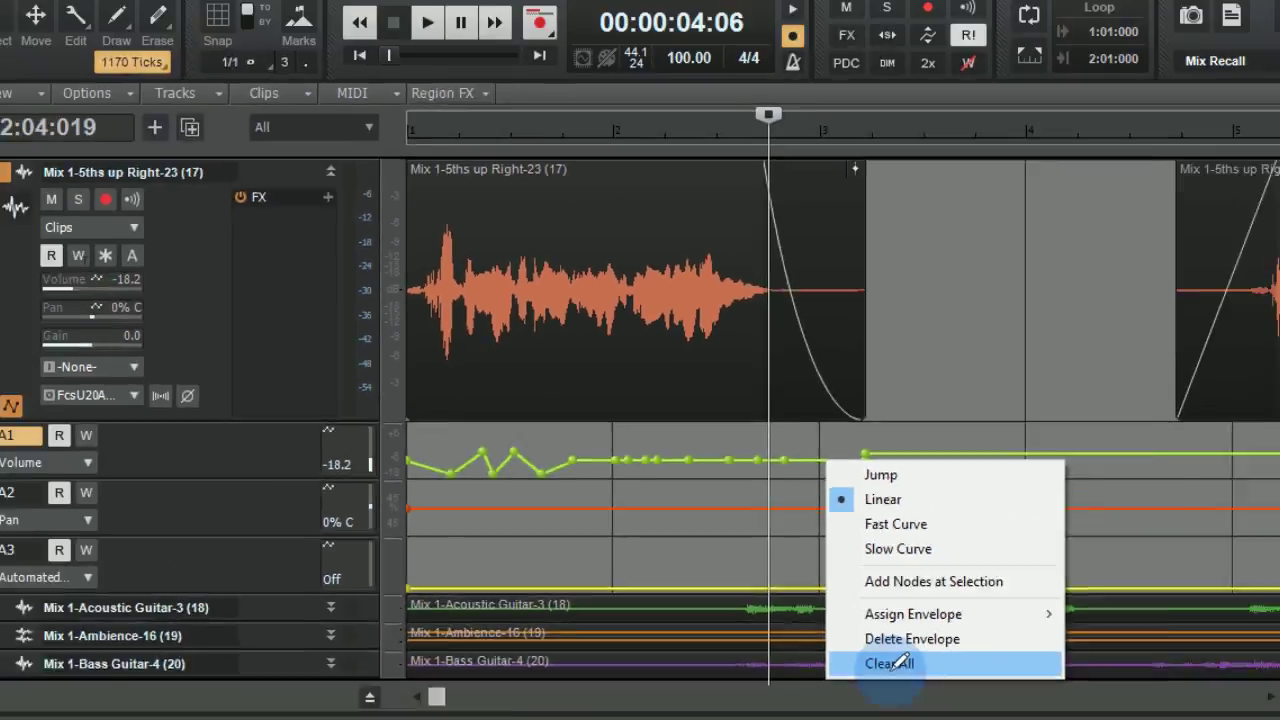
left_click(890, 661)
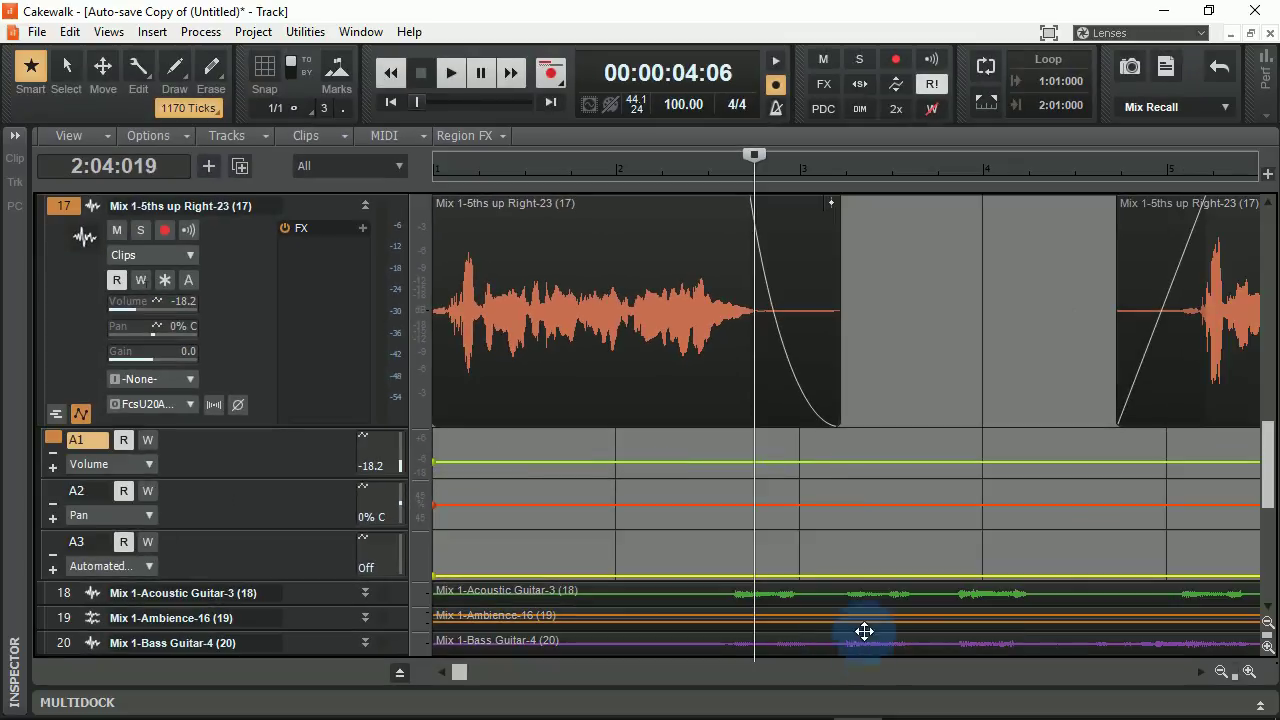
right_click(437, 462)
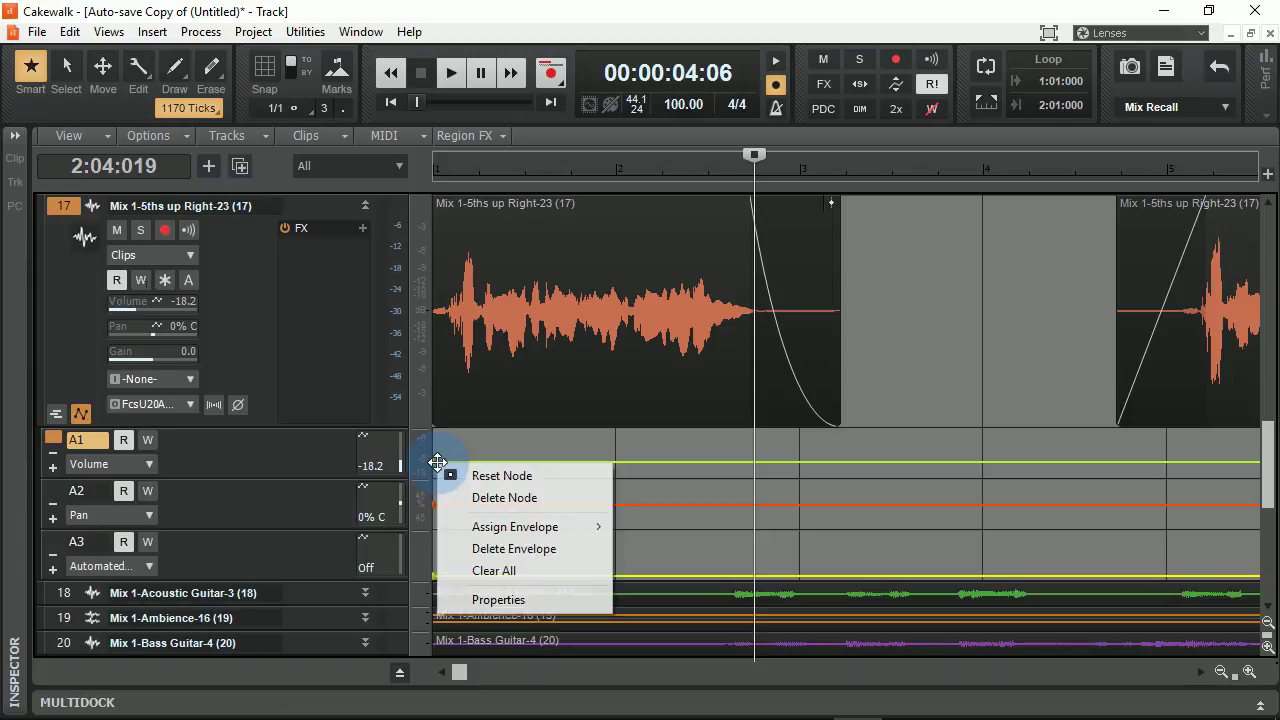
left_click(530, 476)
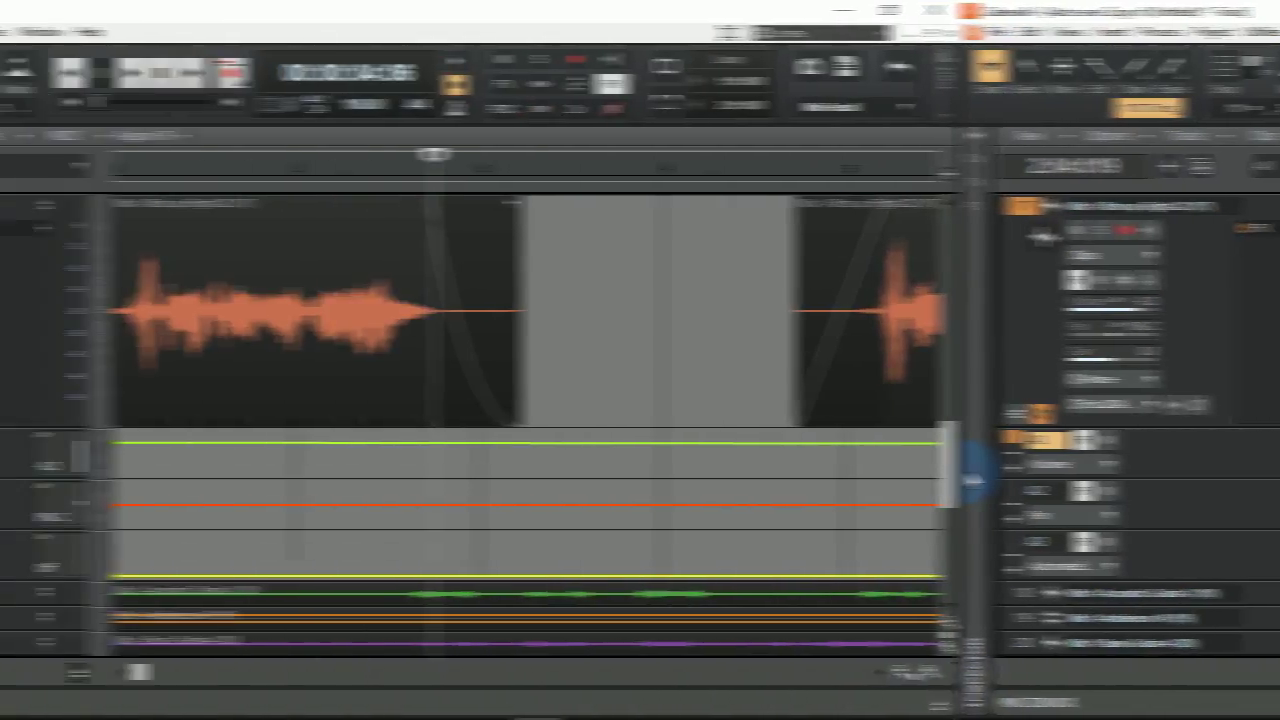
left_click(72, 135)
- Set View > Display > Vertical Grid Lines to In Front of Clips
left_click(85, 131)
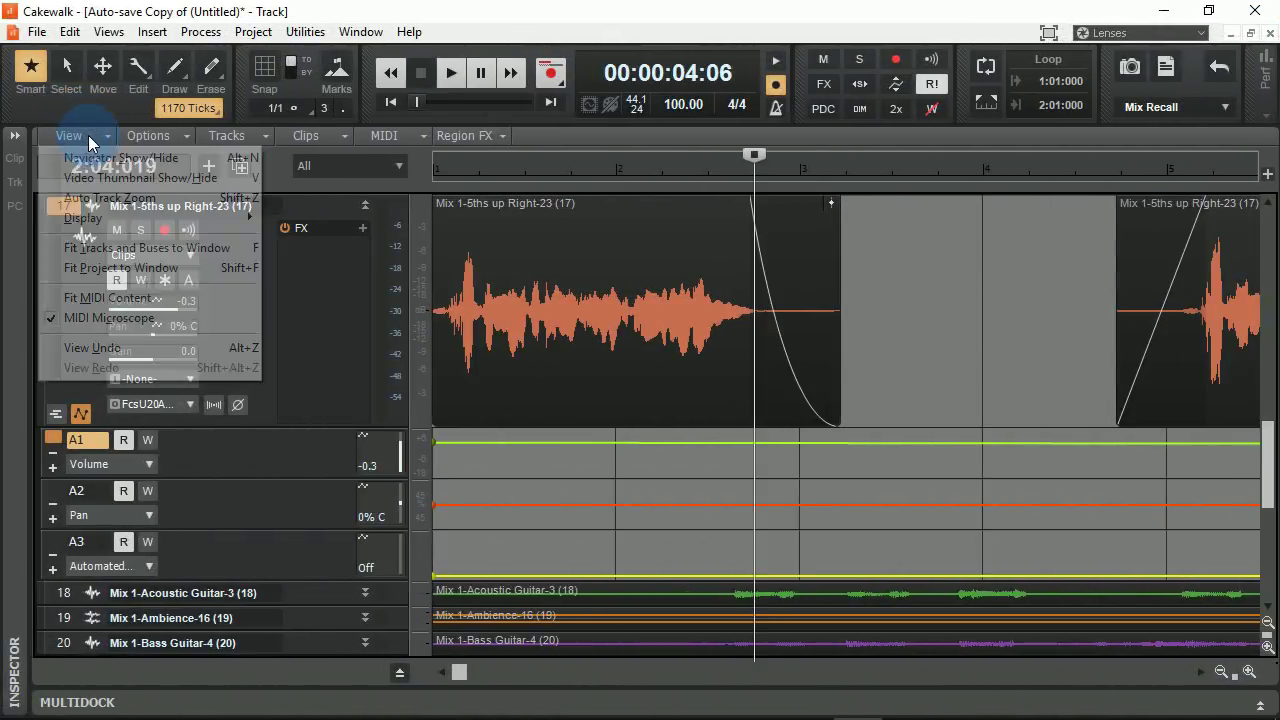
left_click(89, 140)
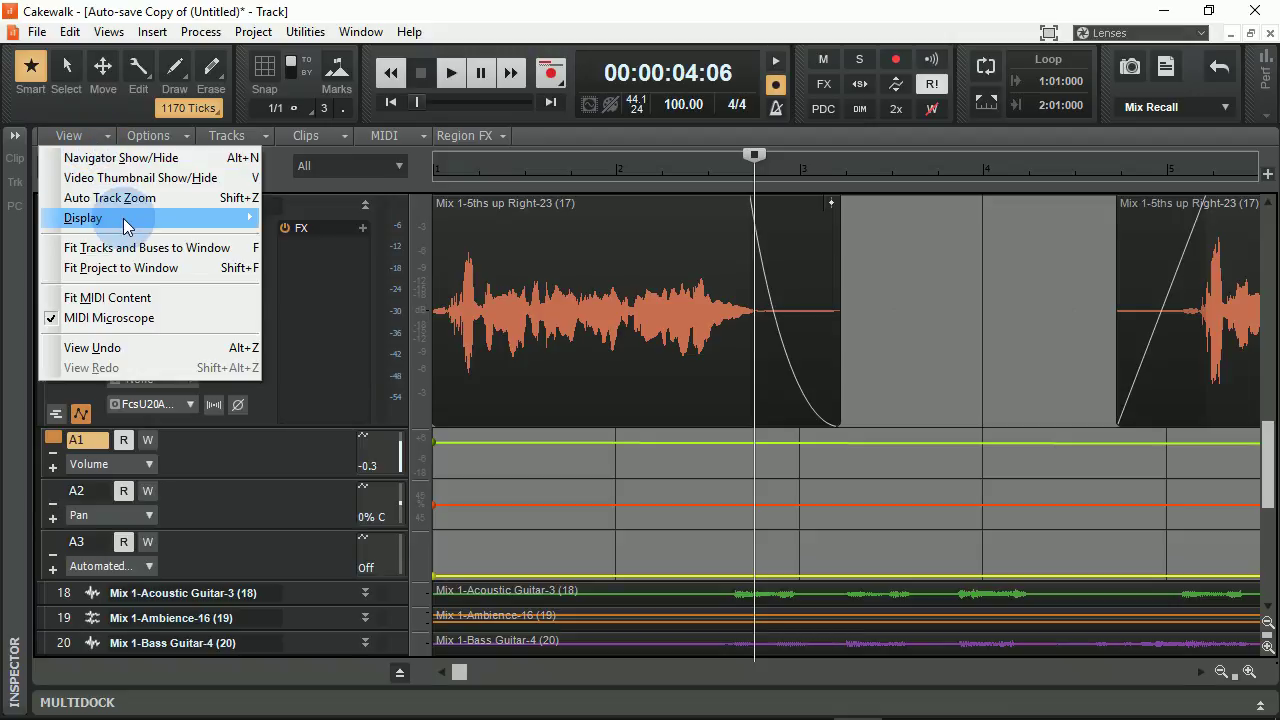
mouse_move(123, 218)
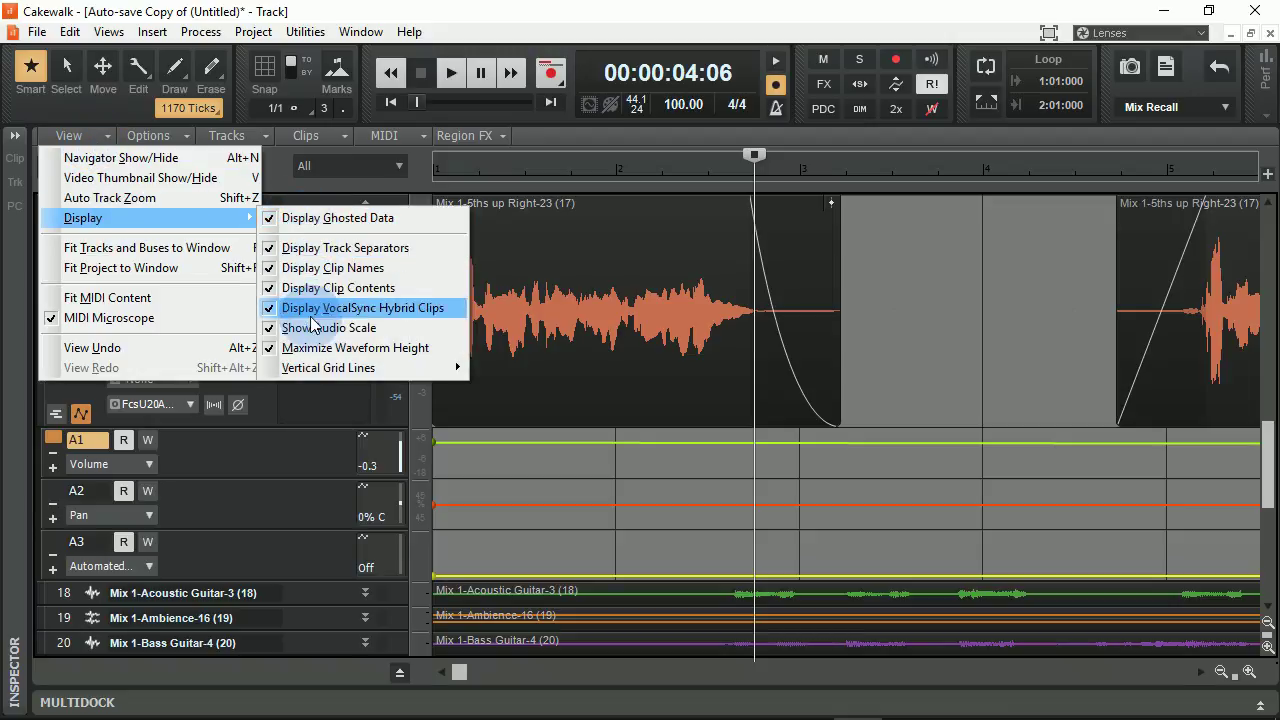
mouse_move(433, 375)
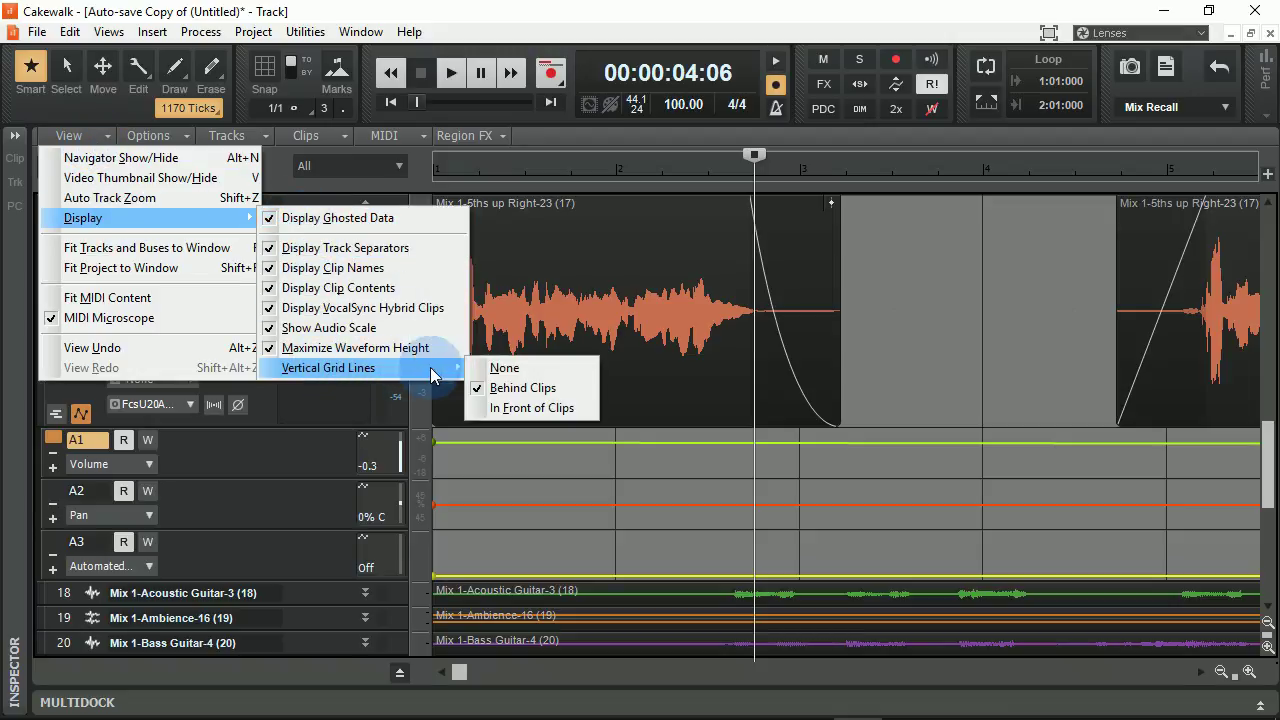
left_click(495, 407)
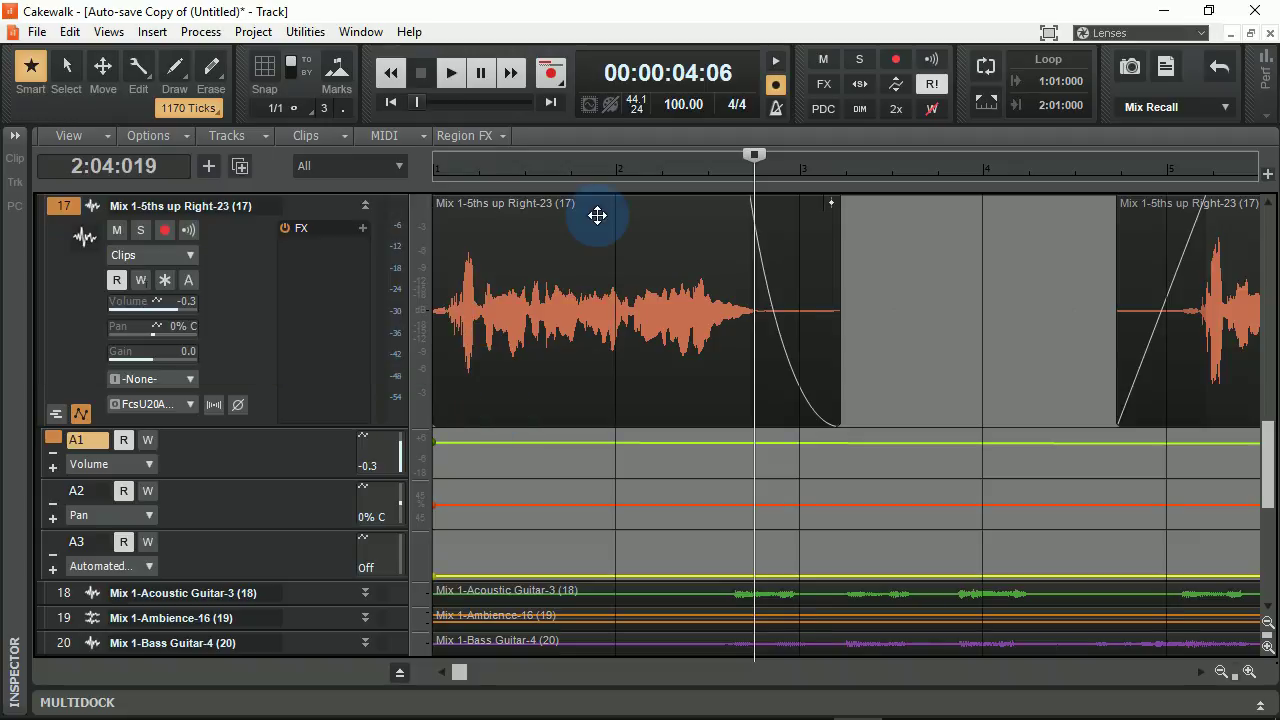